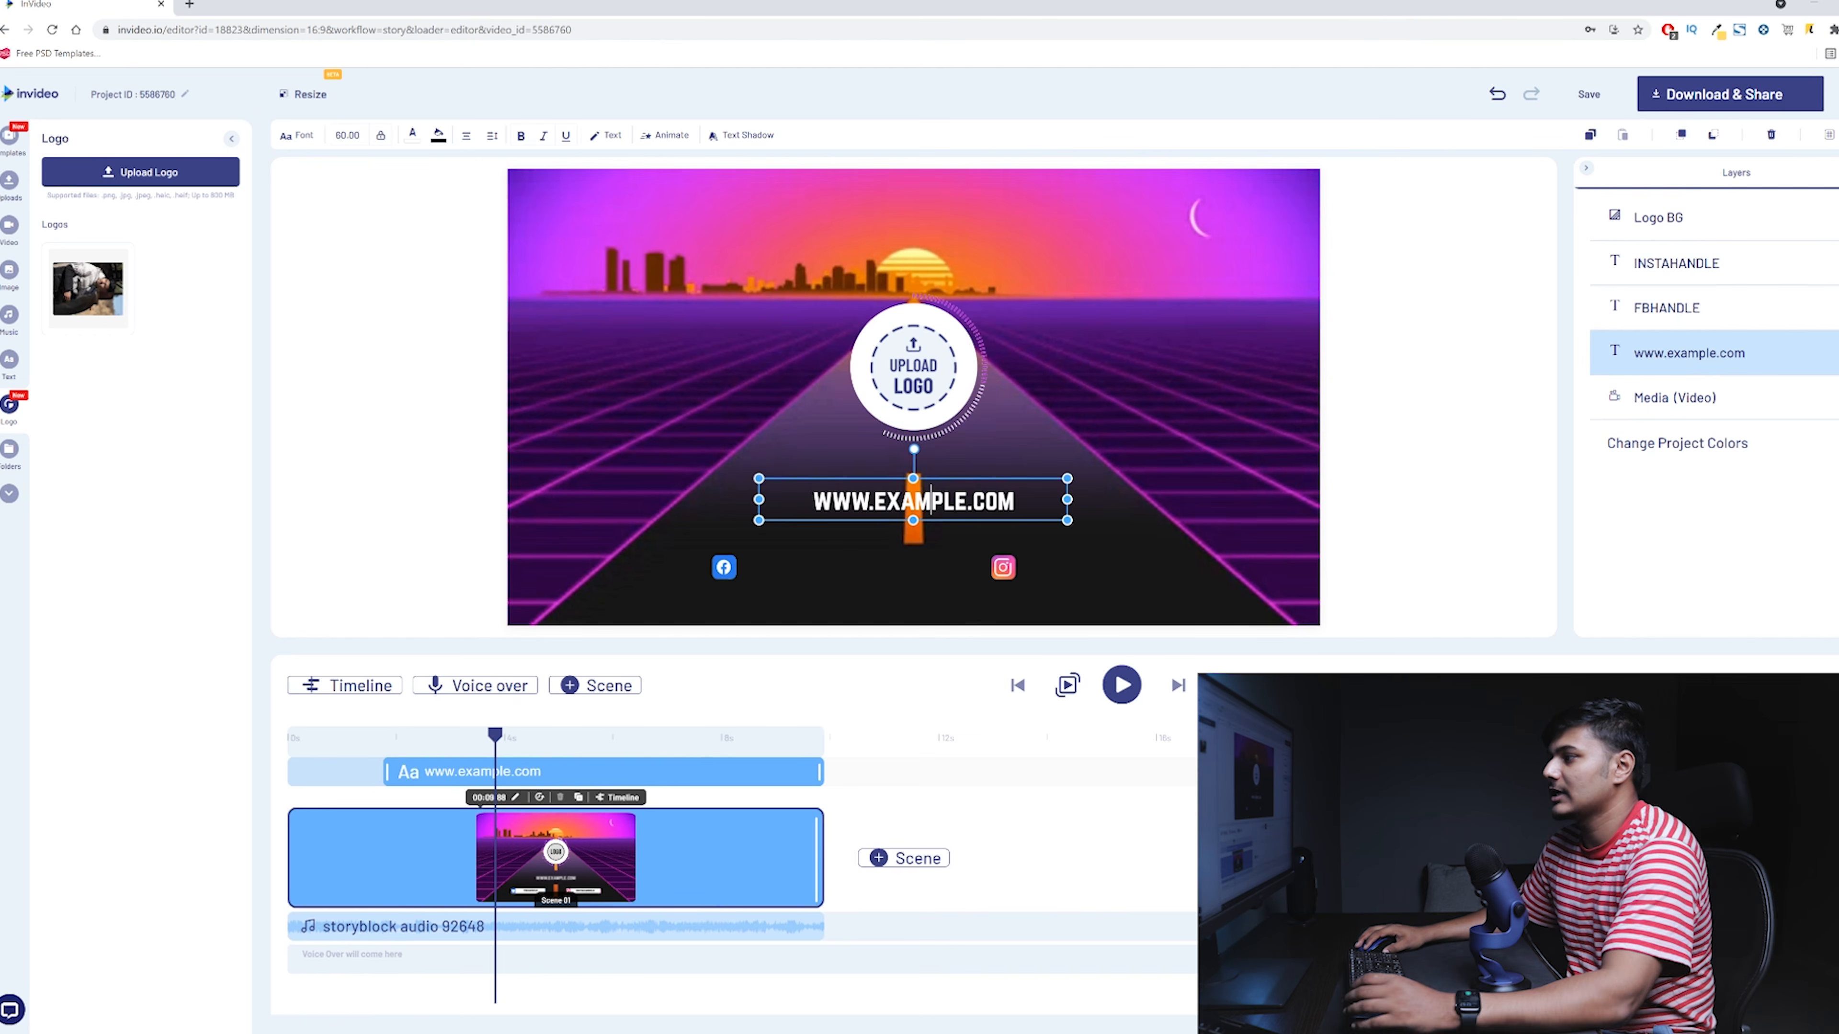
# - Replace the placeholder website text with 'ERMA'
pyautogui.hotkey('ctrl', 'a')
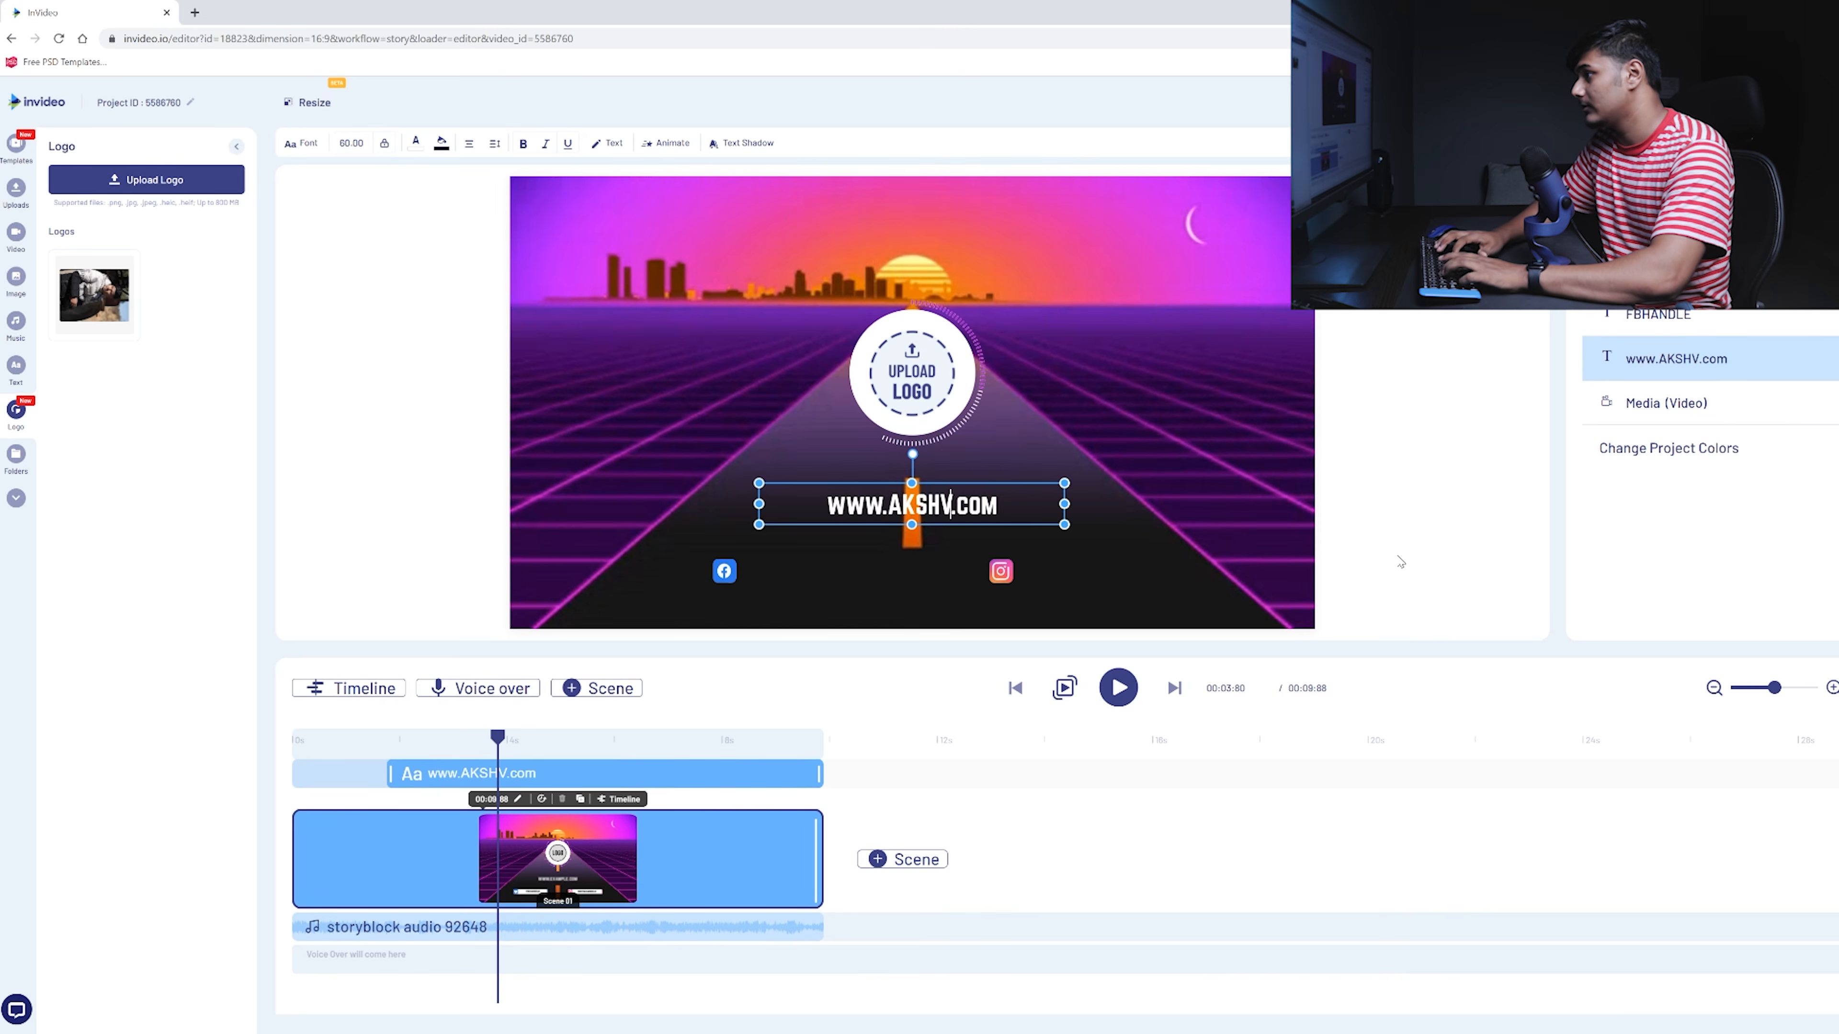
pyautogui.write('ERMA')
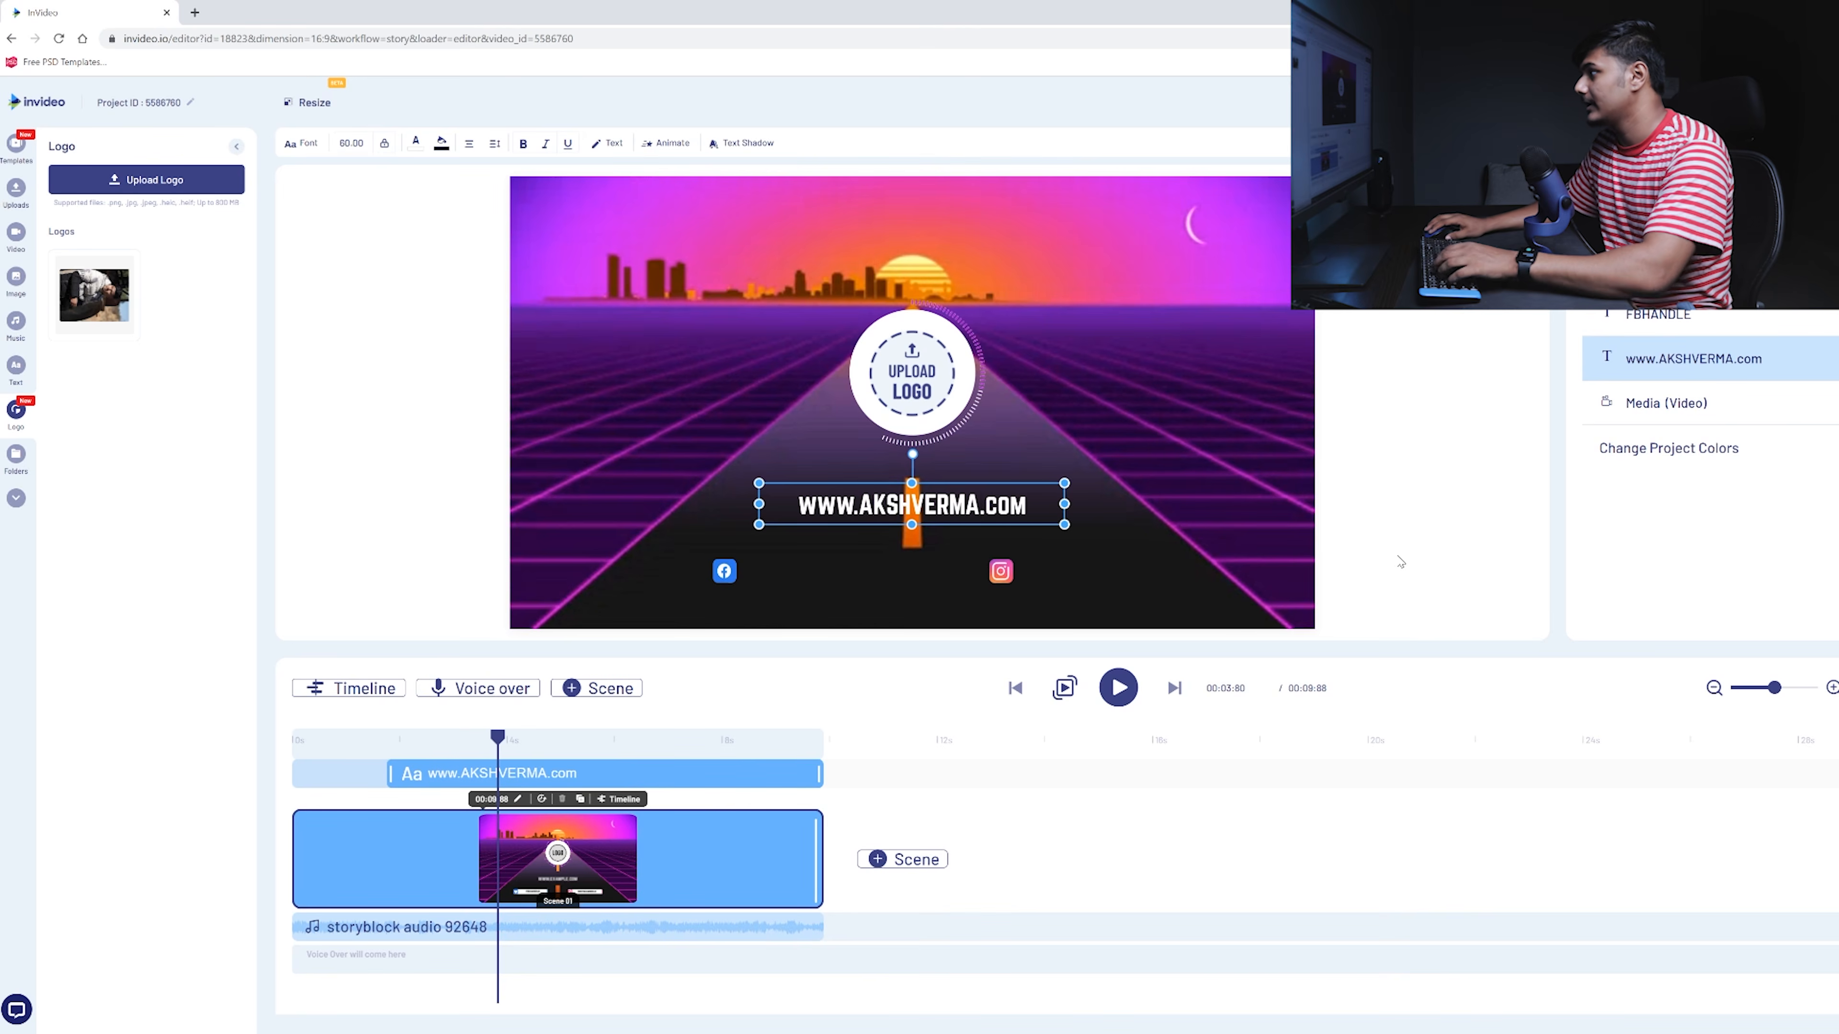
pyautogui.click(1452, 509)
# - Rewind the intro, play it, and pause at 00:02.33
pyautogui.moveTo(498, 737); pyautogui.dragTo(293, 736)
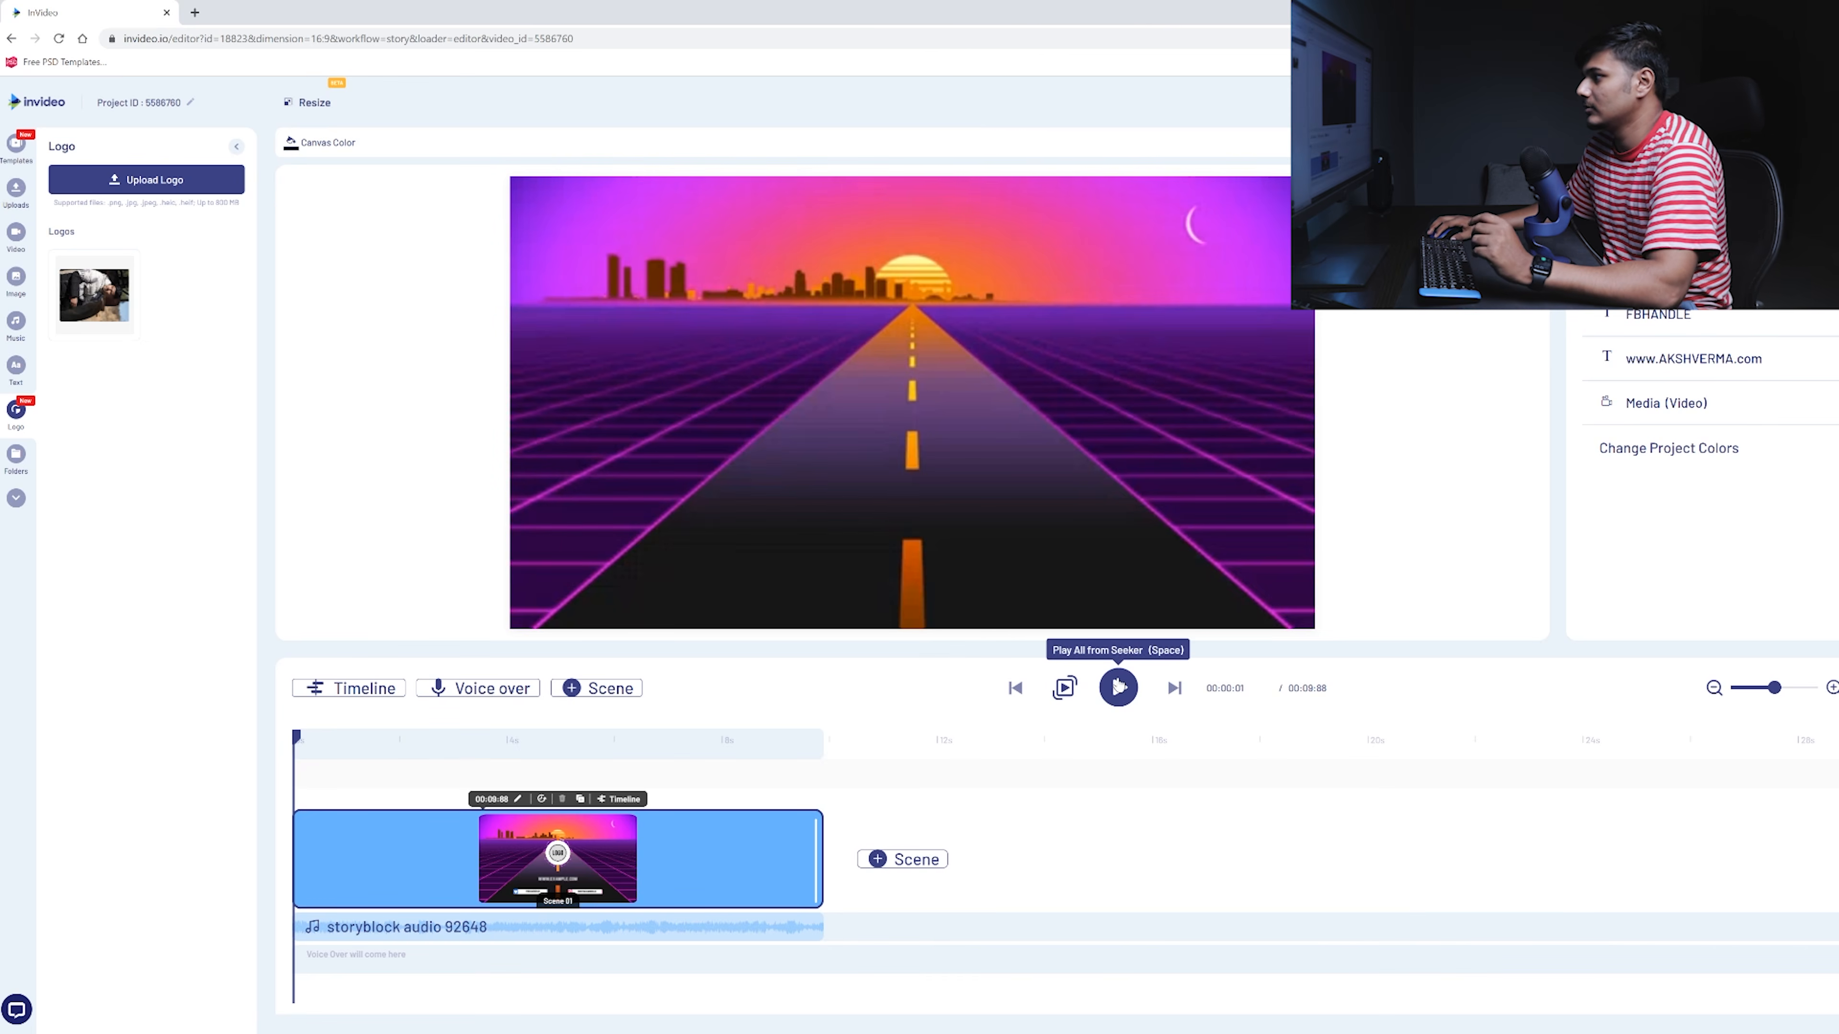
pyautogui.click(1119, 687)
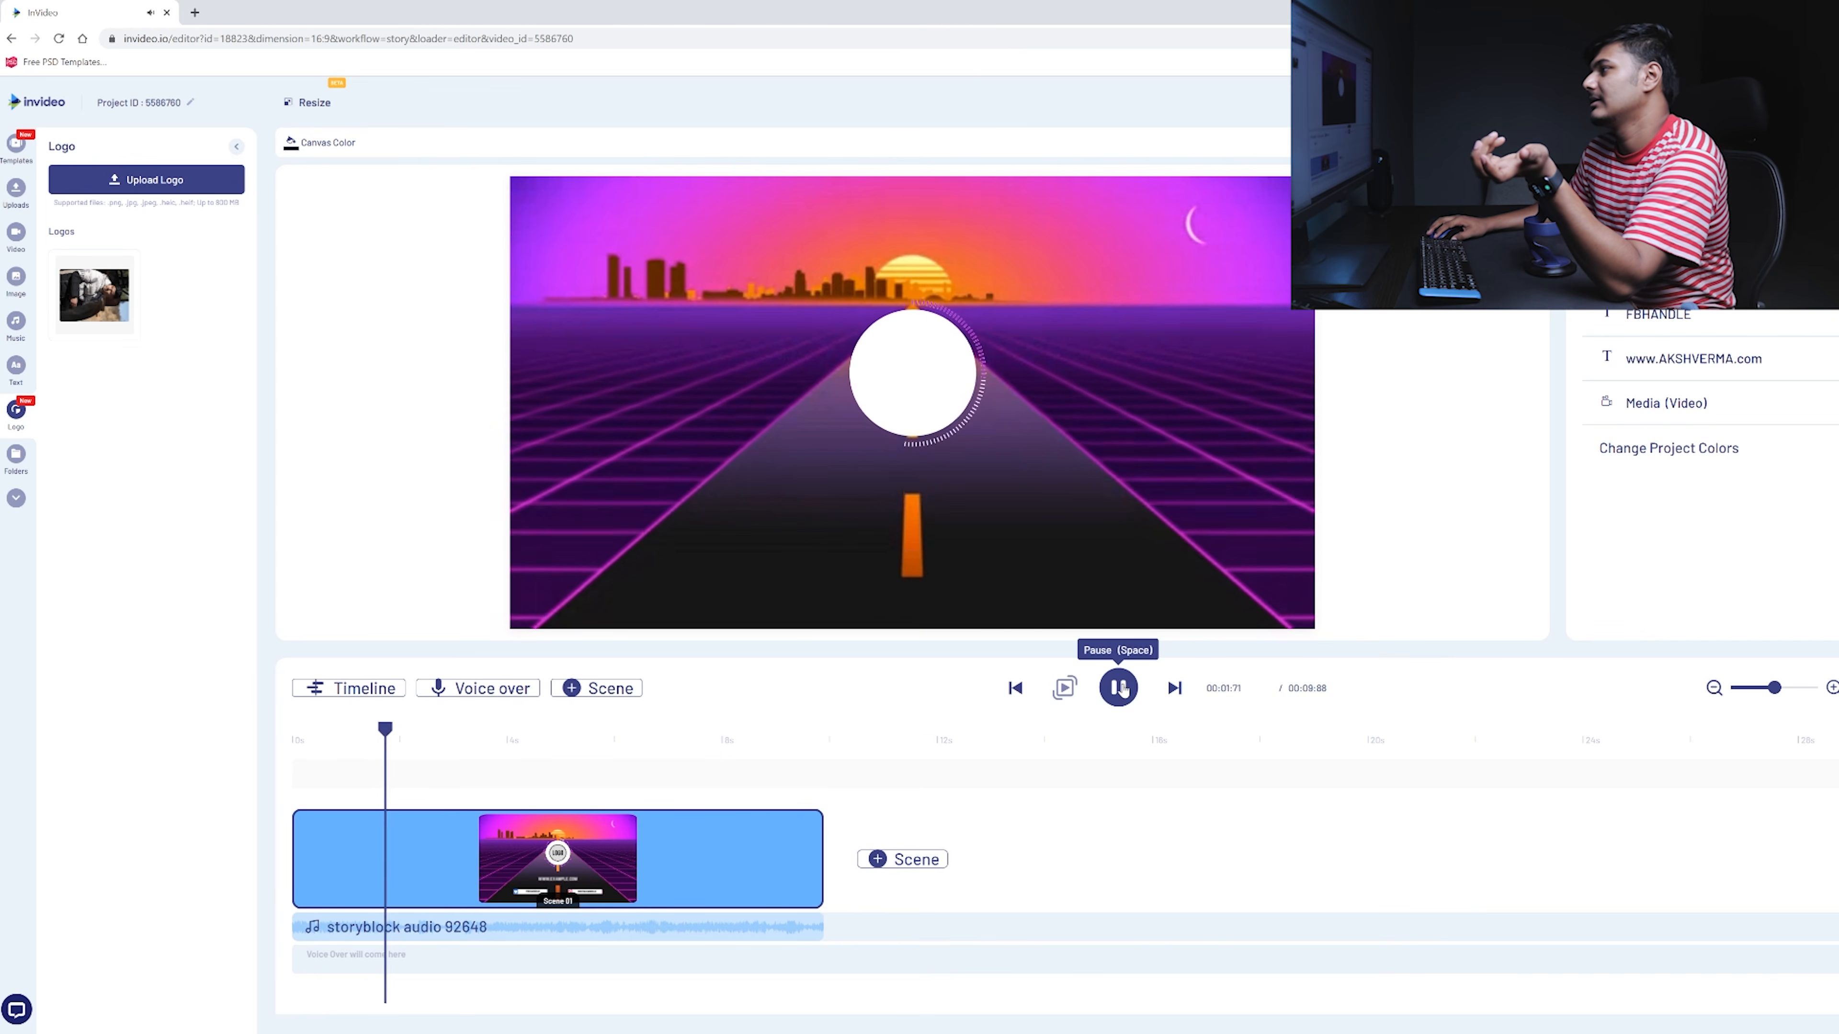
pyautogui.click(1120, 689)
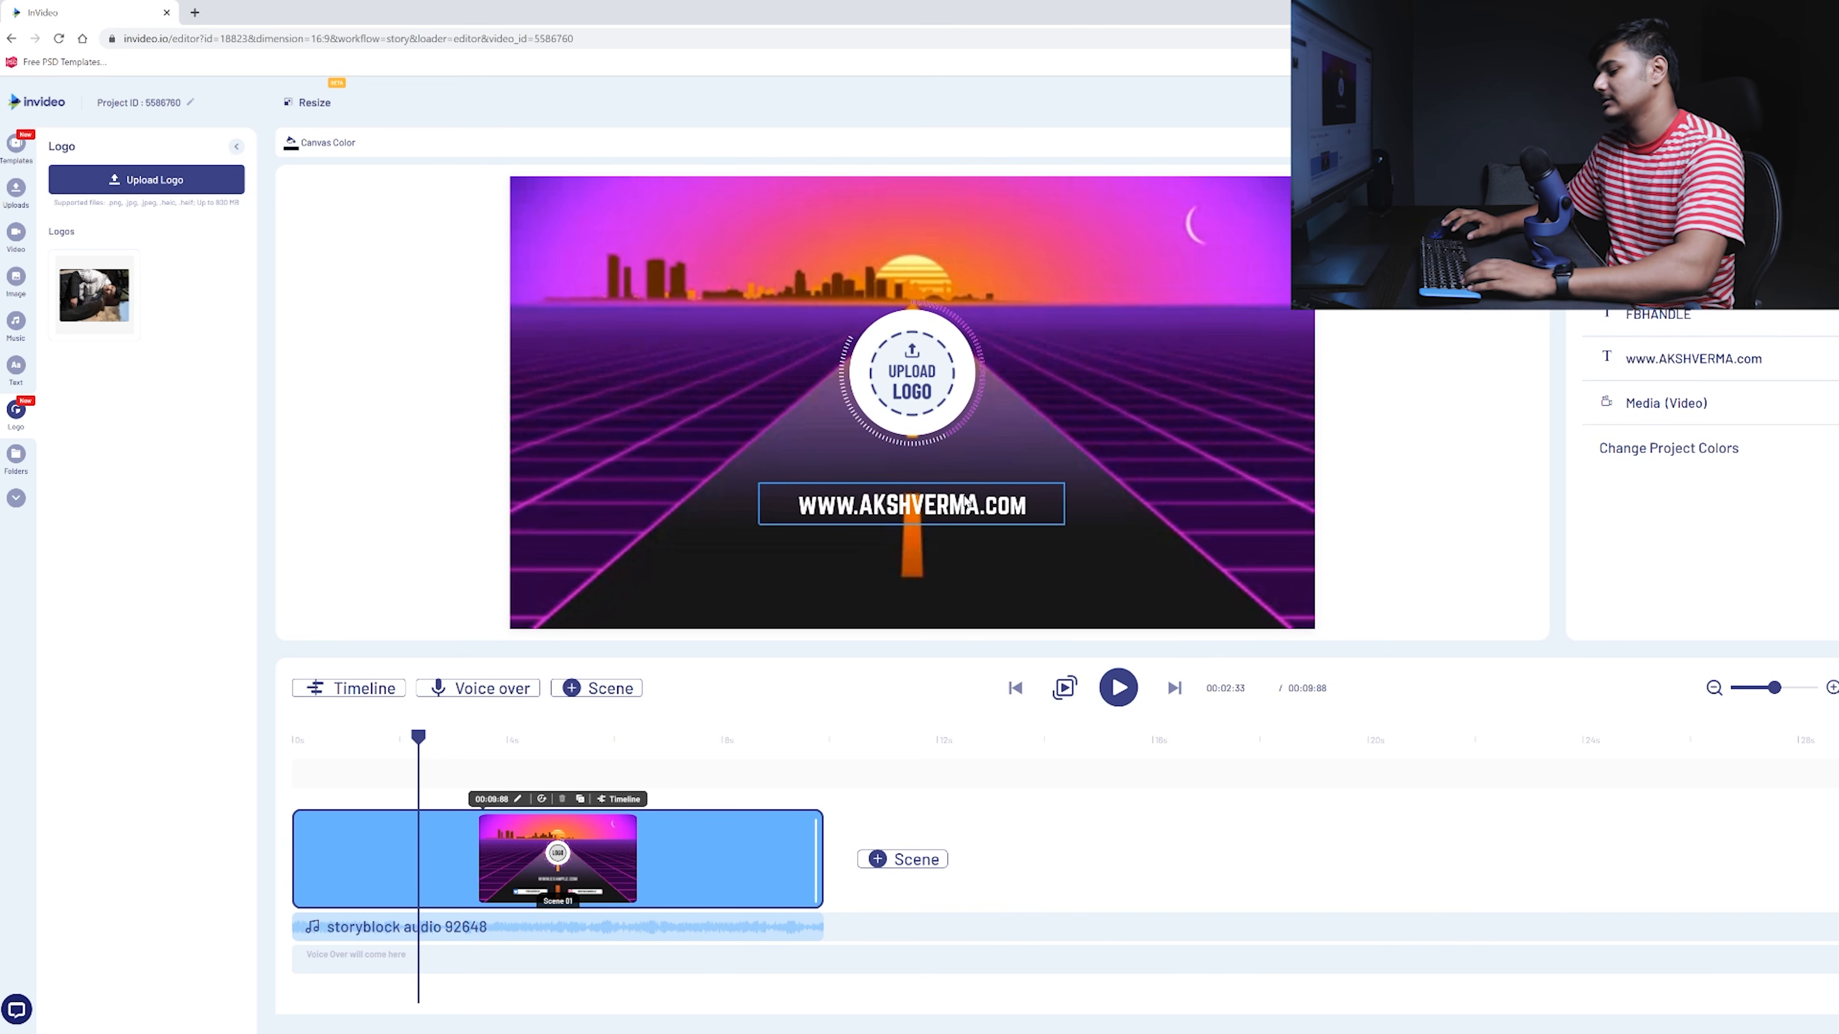
# - Select the channel-name title and preview the intro with it
pyautogui.click(969, 501)
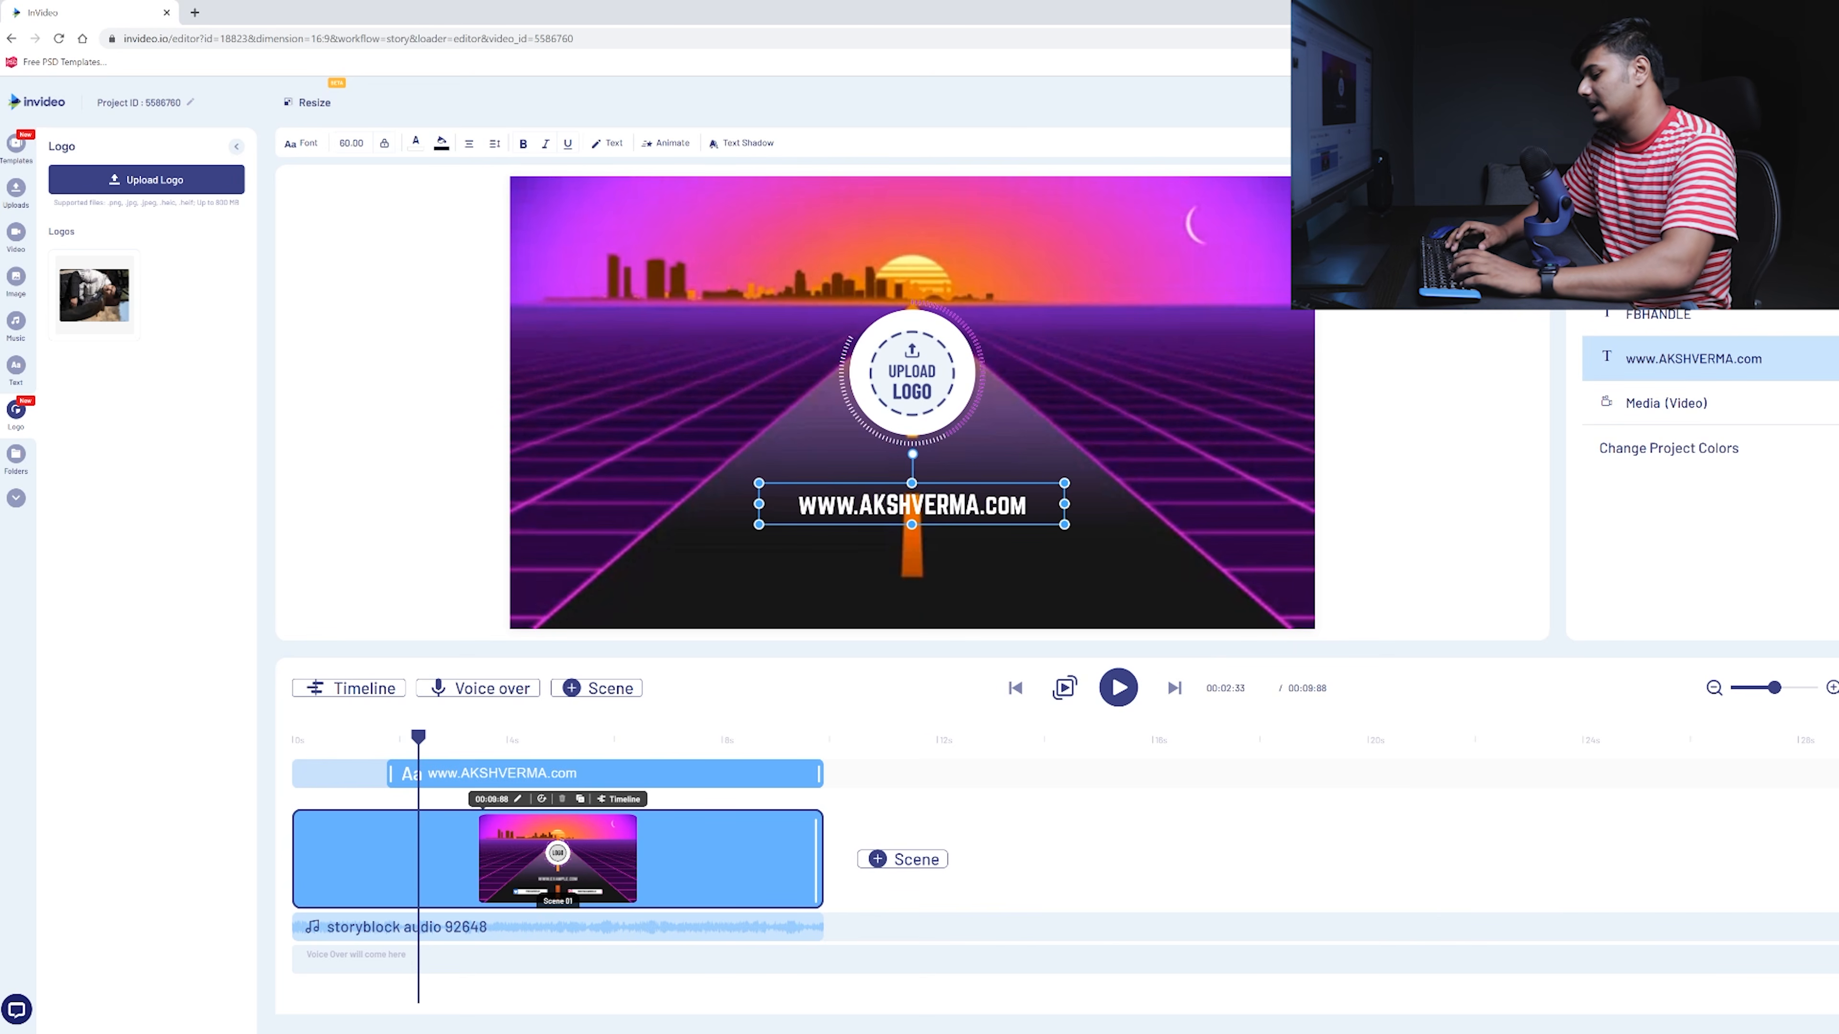
pyautogui.click(1101, 692)
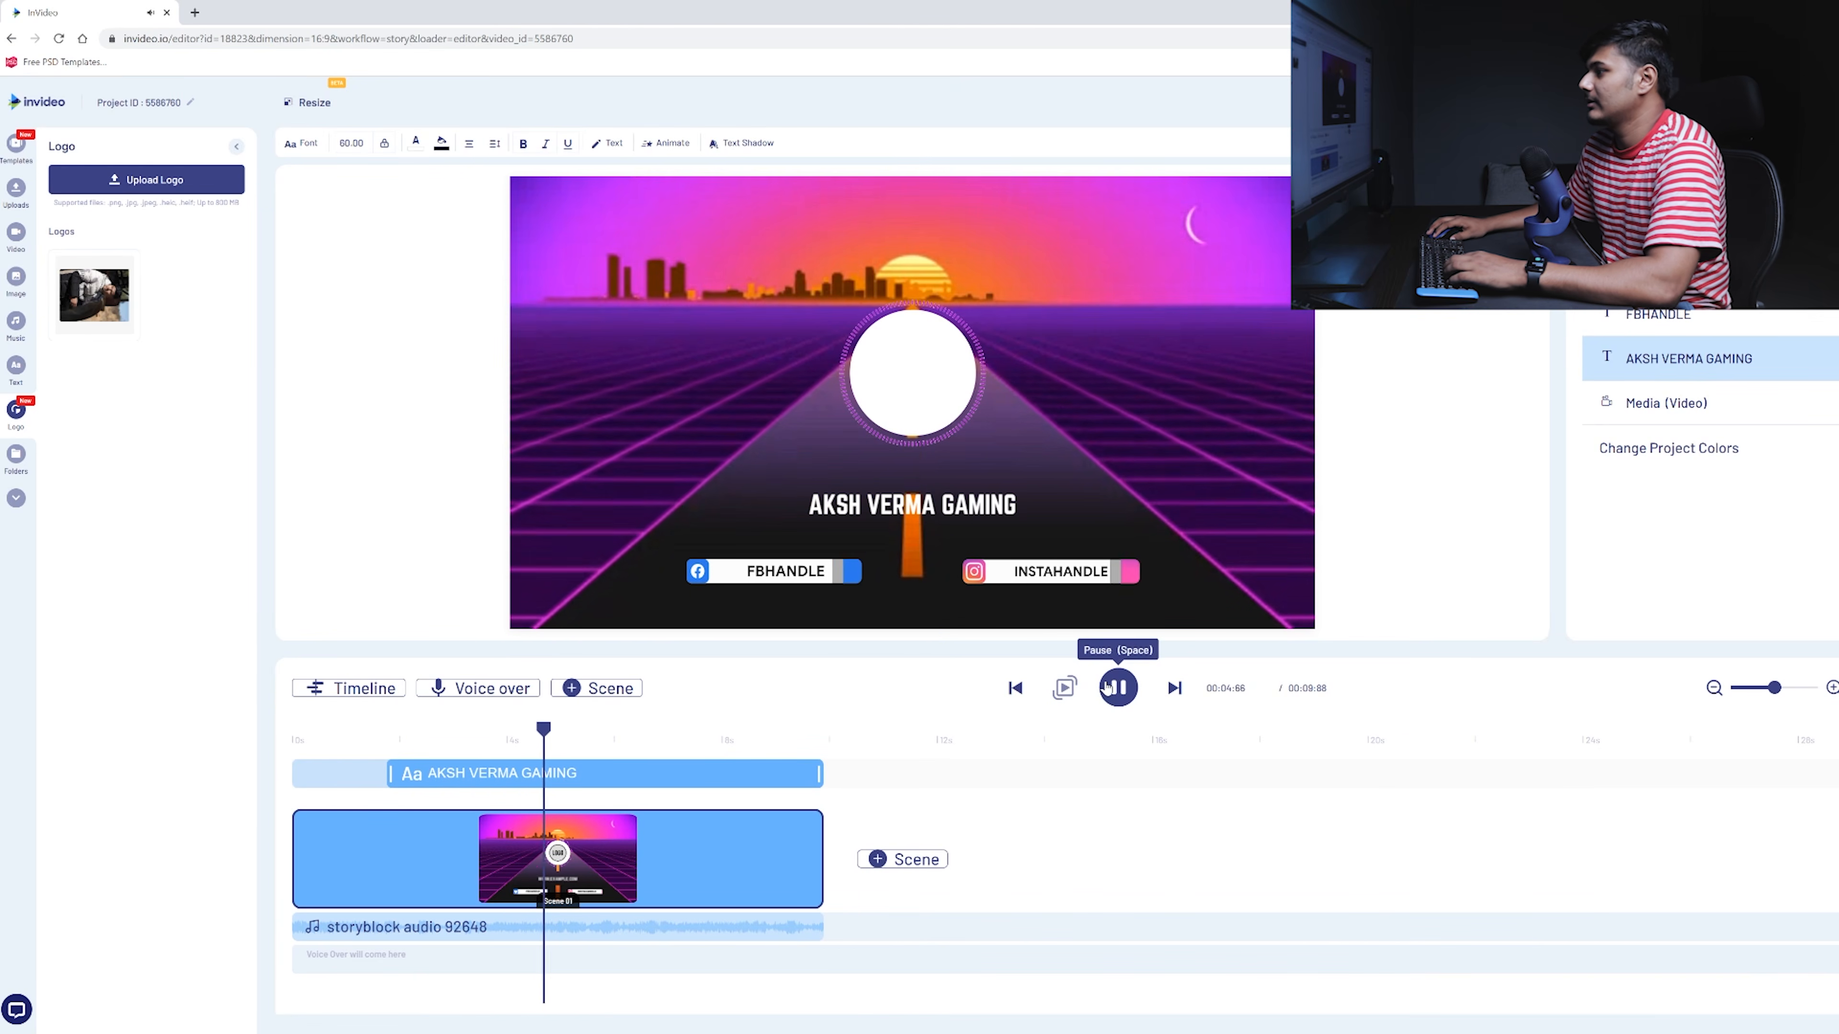
pyautogui.click(1118, 688)
pyautogui.click(807, 576)
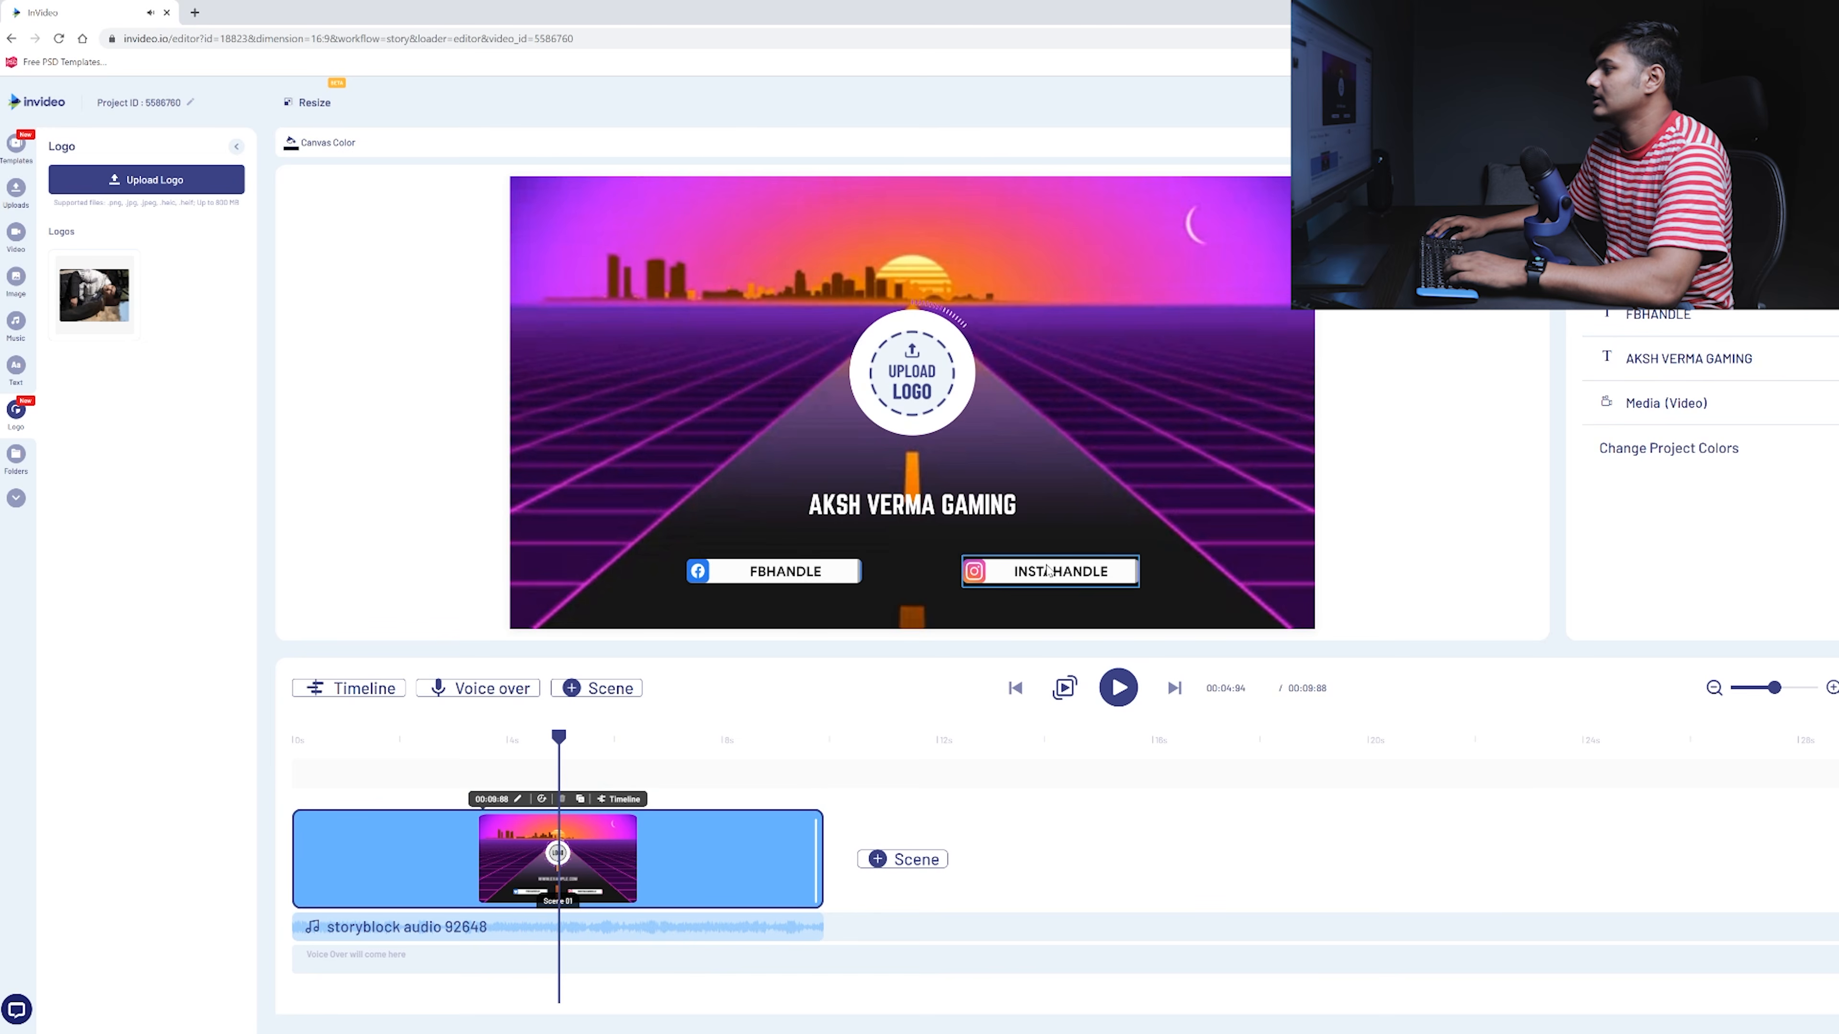
# - Replace the INSTAHANDLE placeholder with the channel's Instagram handle
pyautogui.click(1048, 570)
pyautogui.click(707, 736)
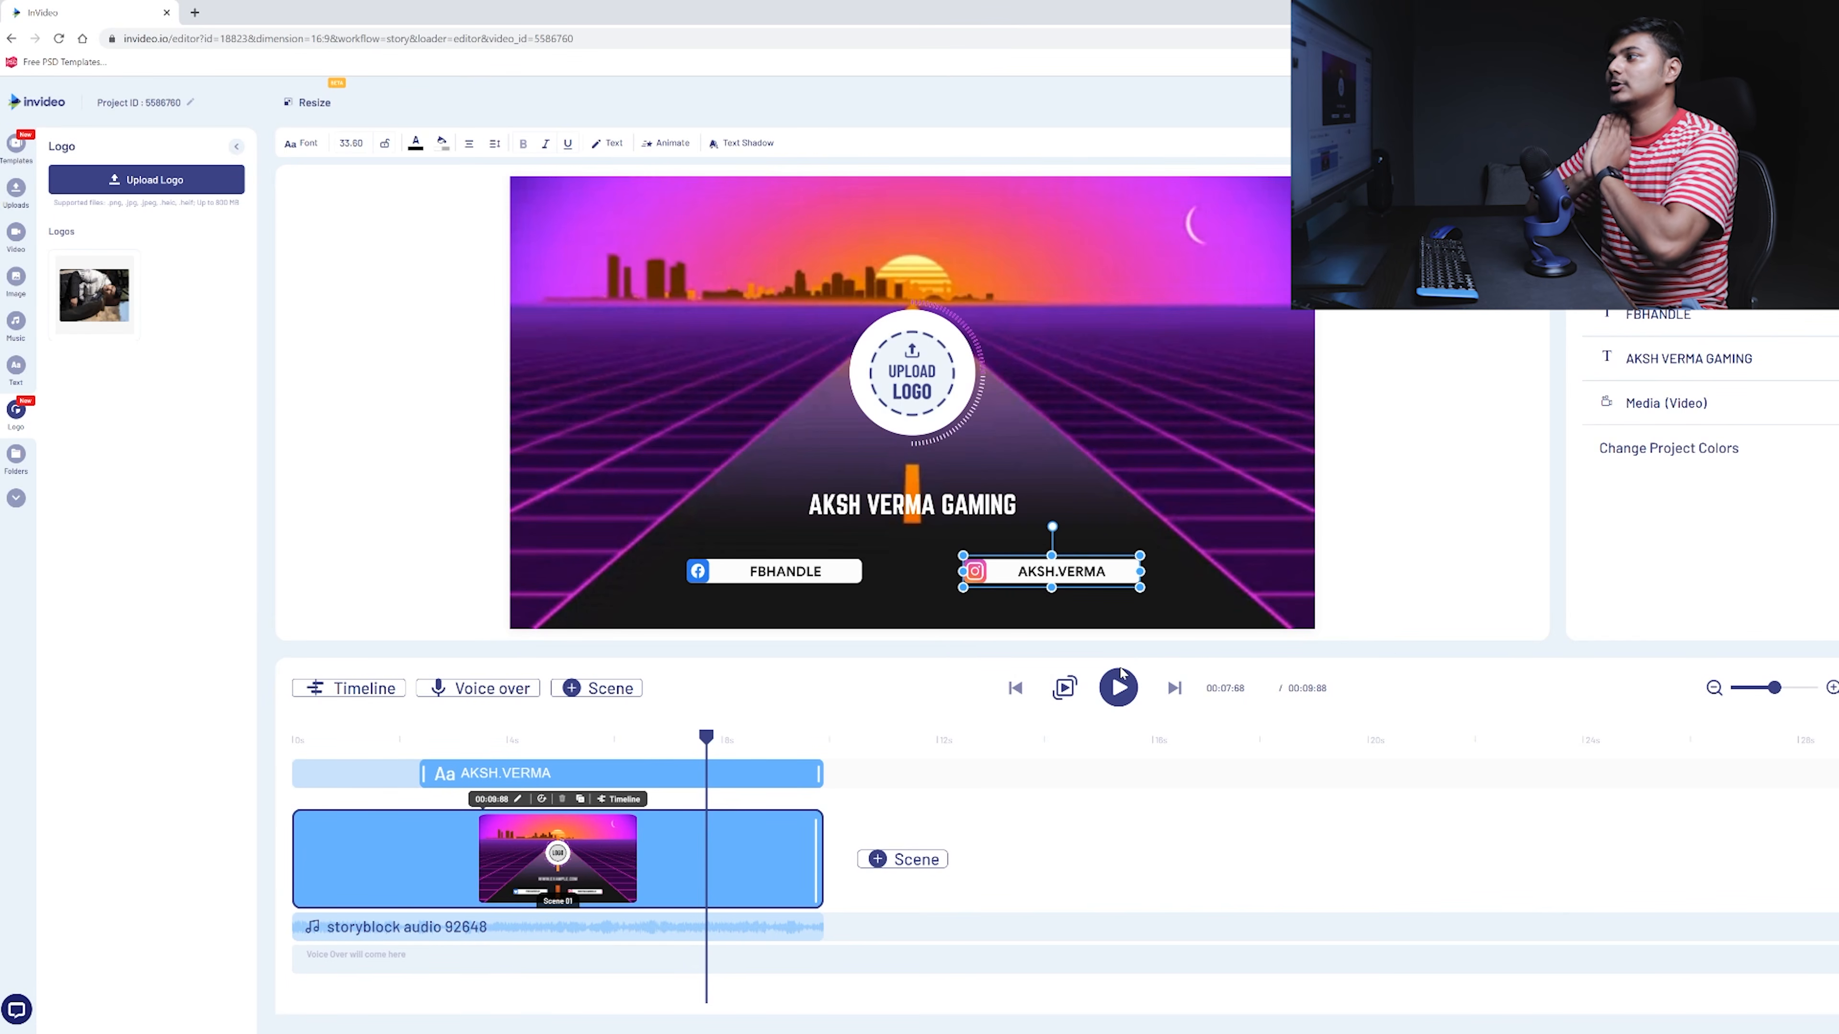
pyautogui.click(739, 277)
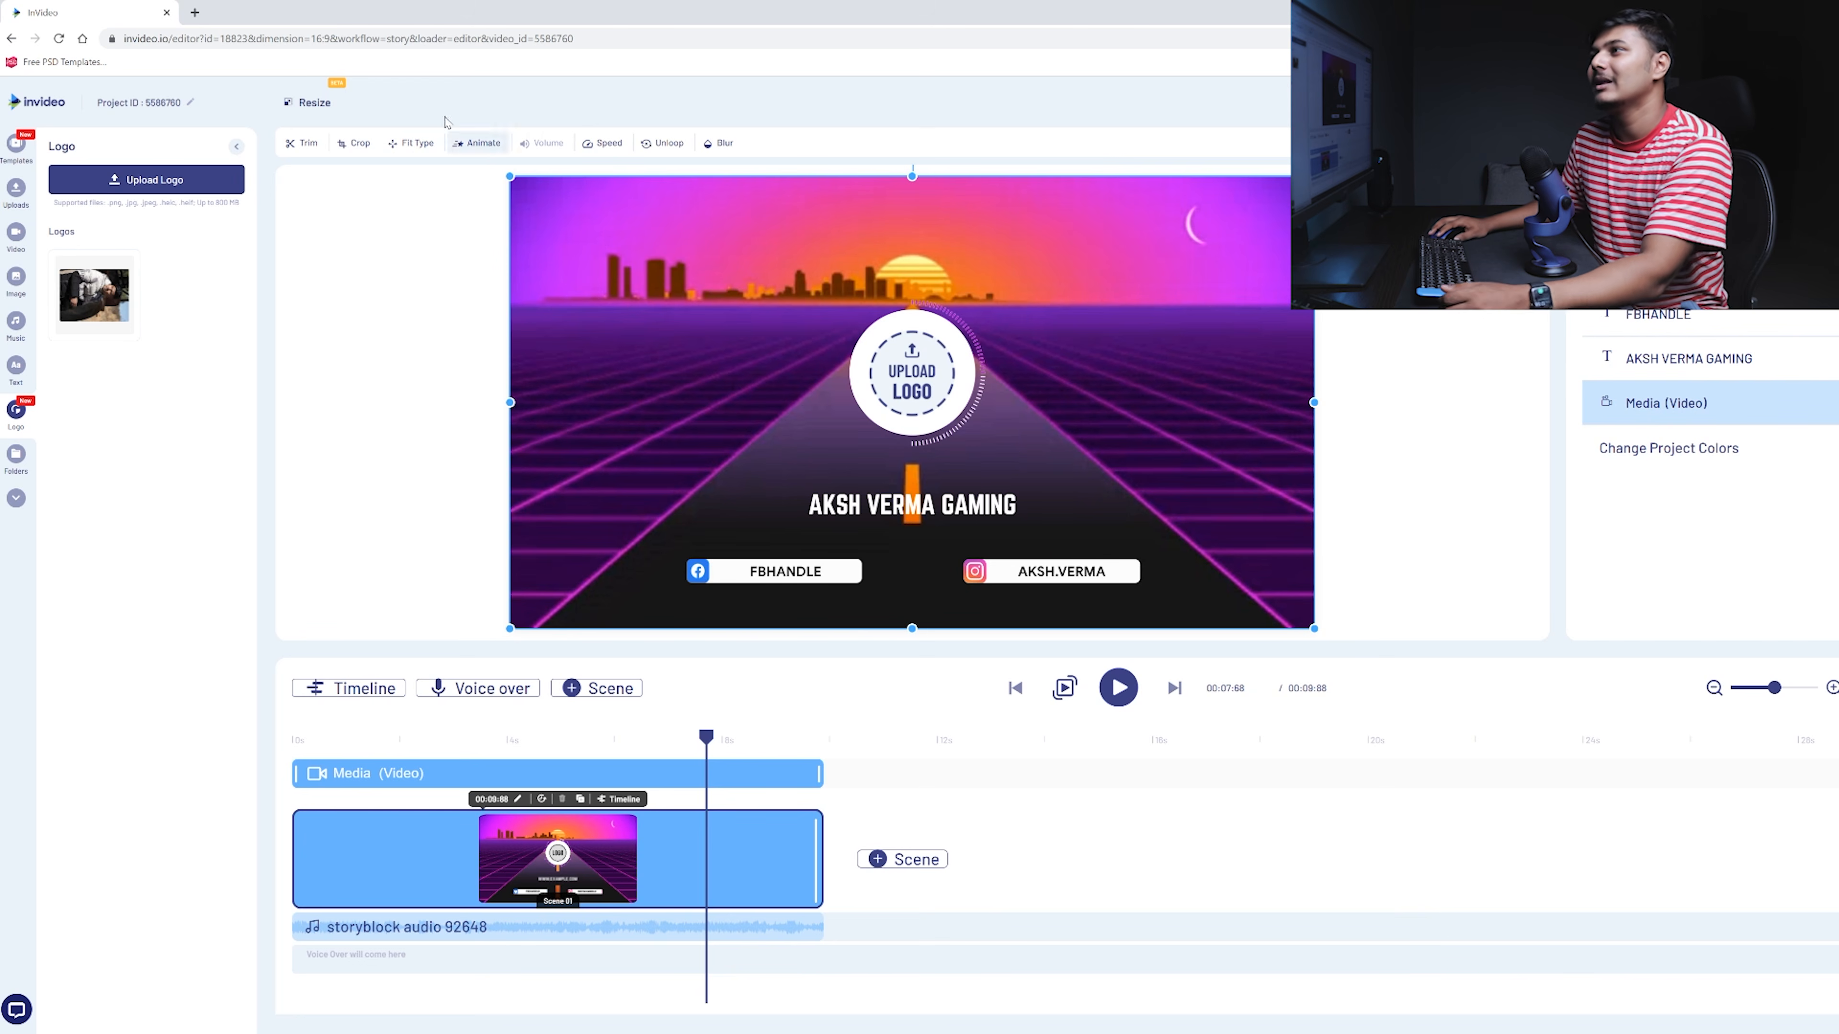
# - Open the Playstation Gaming YouTube Intro template and play it from the start
pyautogui.click(19, 148)
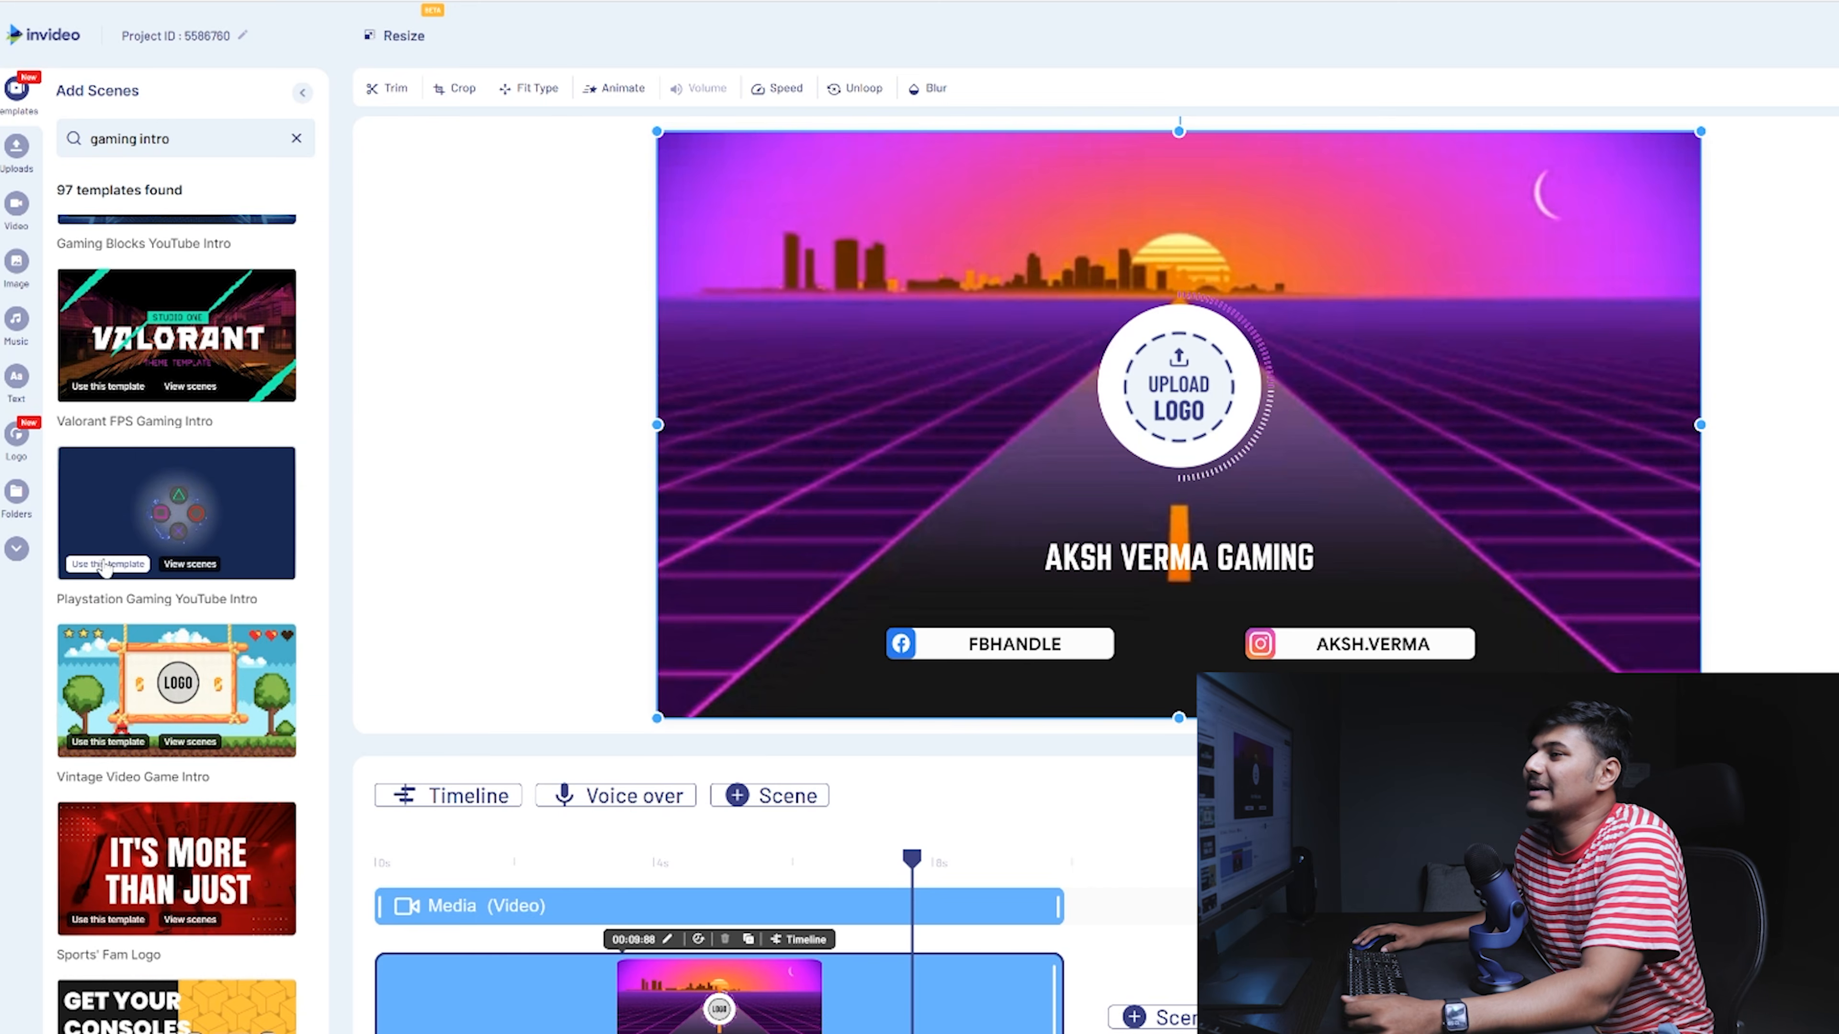
pyautogui.click(109, 564)
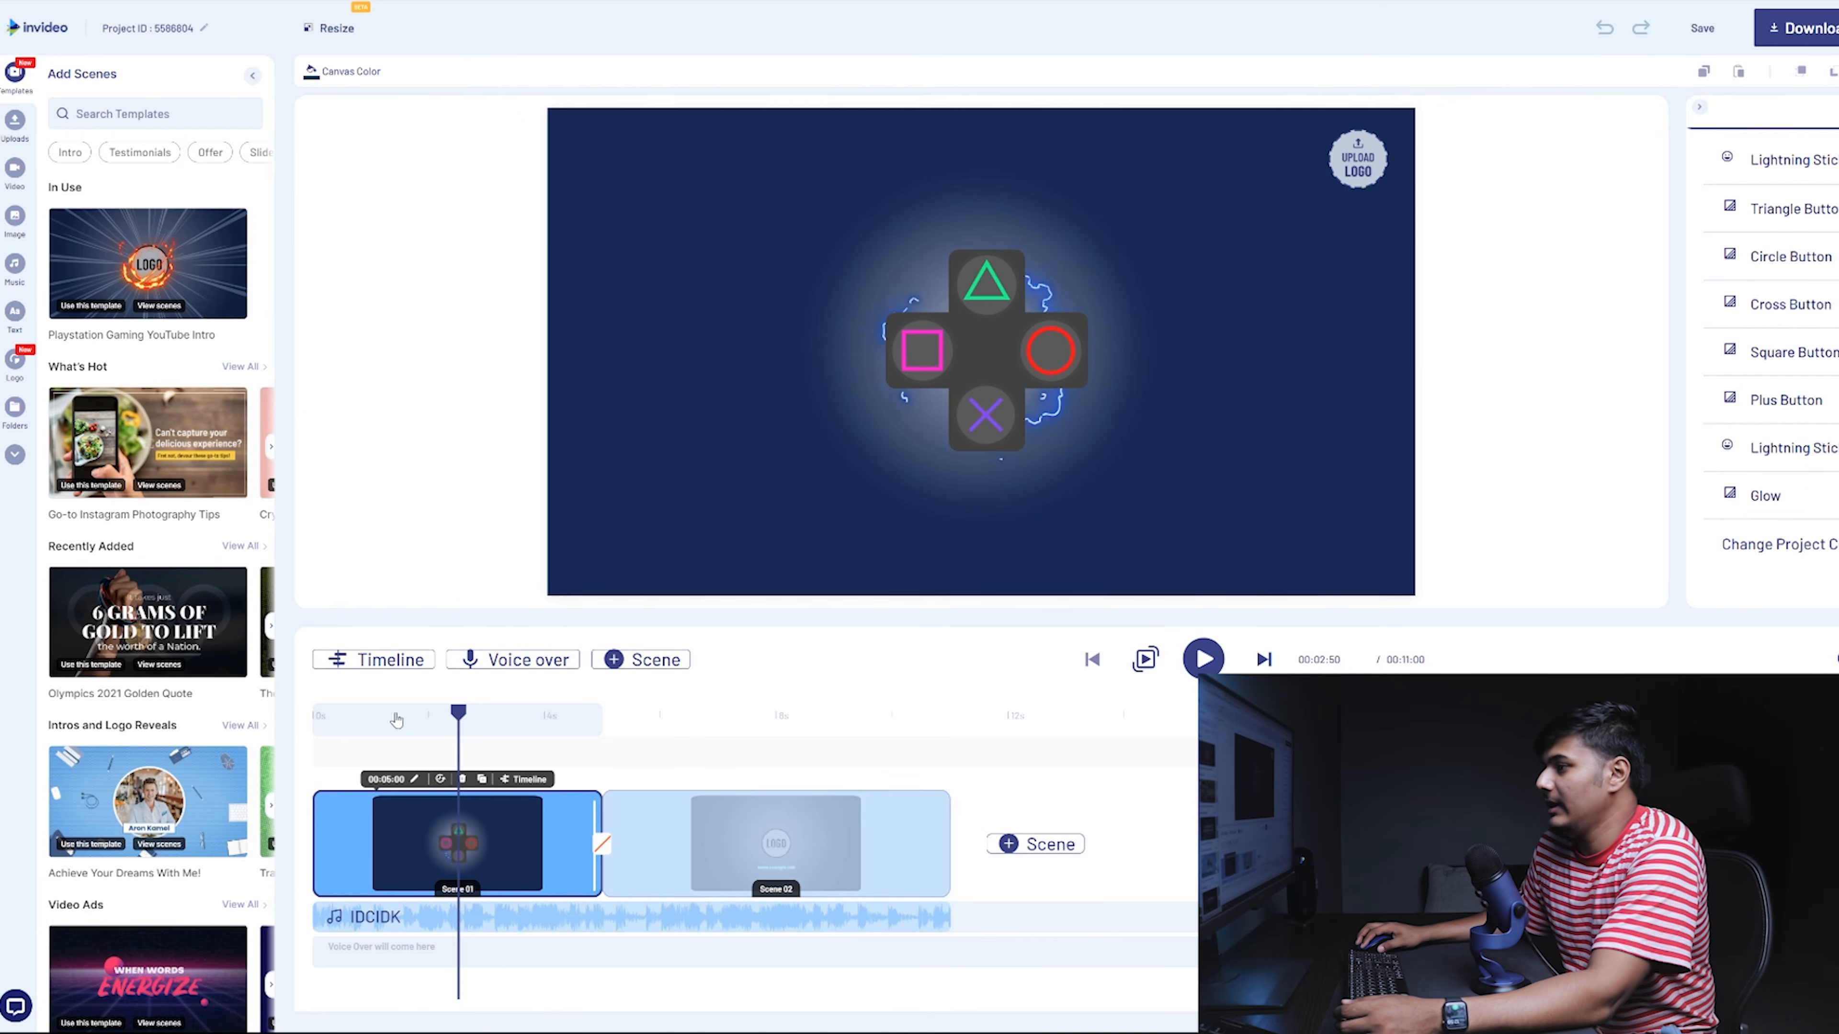
pyautogui.click(314, 717)
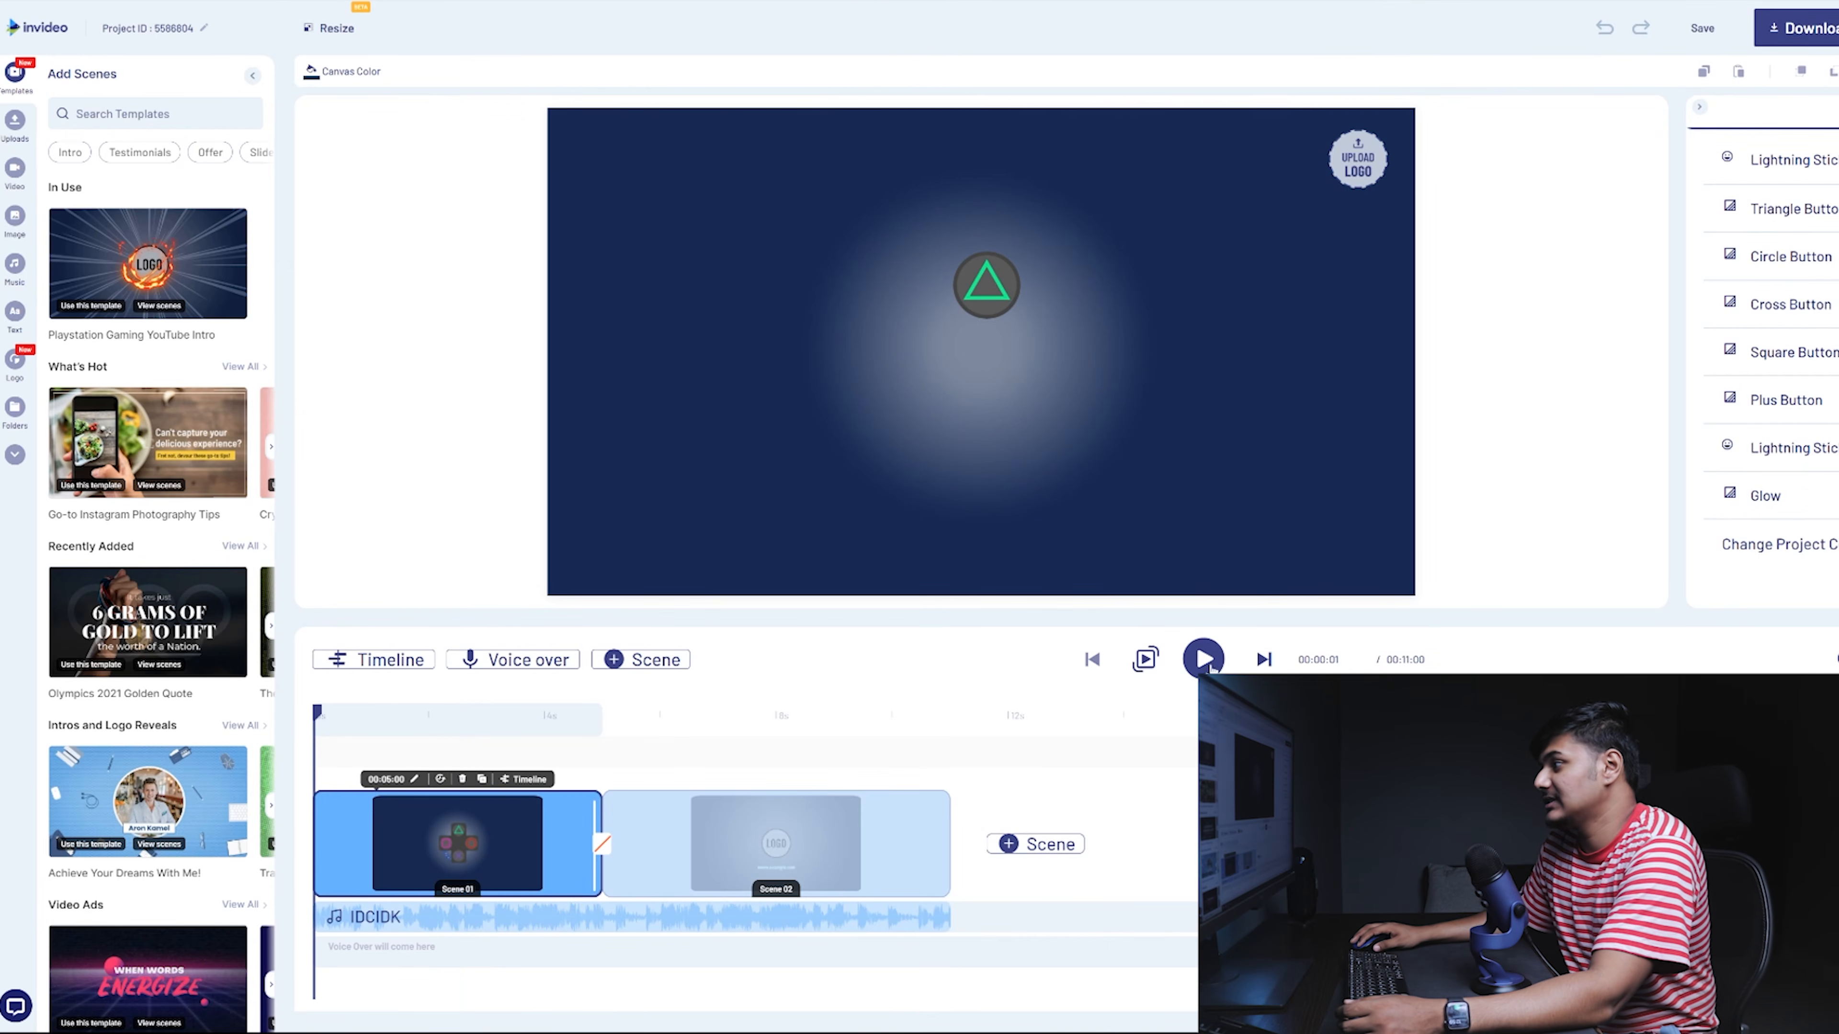
pyautogui.click(1204, 658)
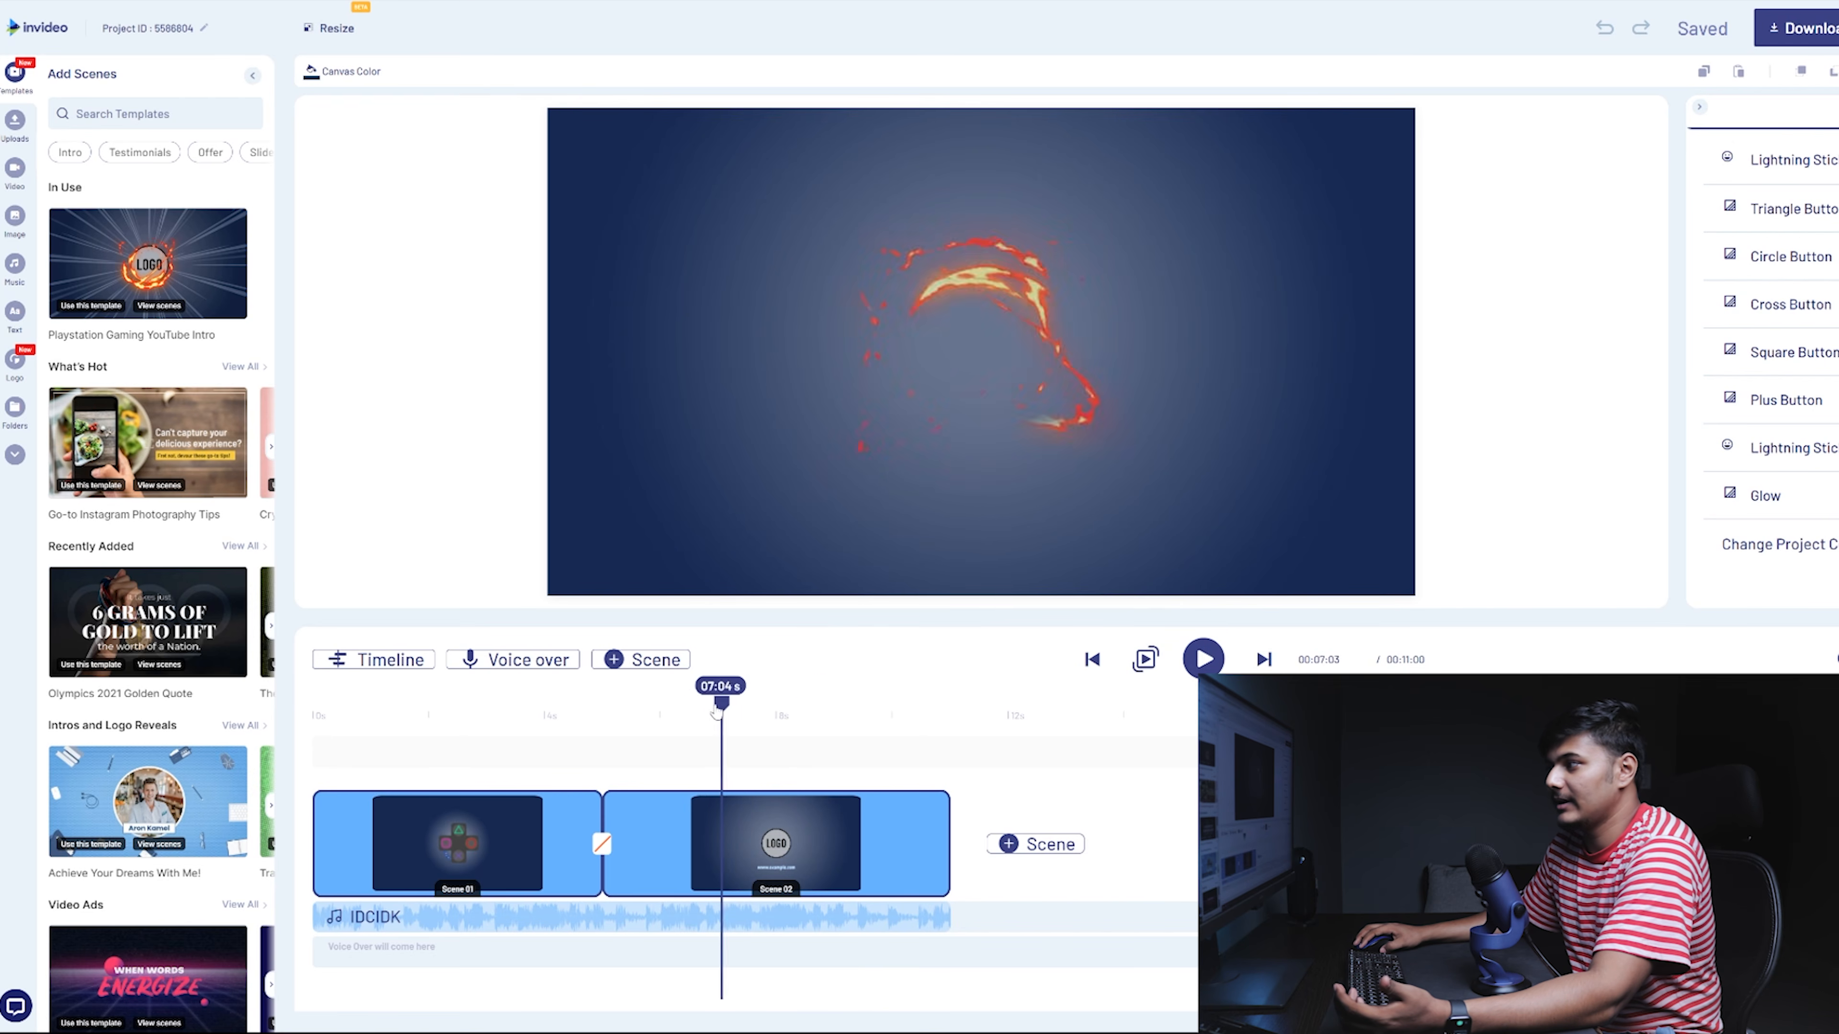
# - Scrub through the Playstation intro's scenes, then view the Minecraft Gaming Intro scenes
pyautogui.moveTo(719, 712); pyautogui.dragTo(699, 710)
pyautogui.click(872, 714)
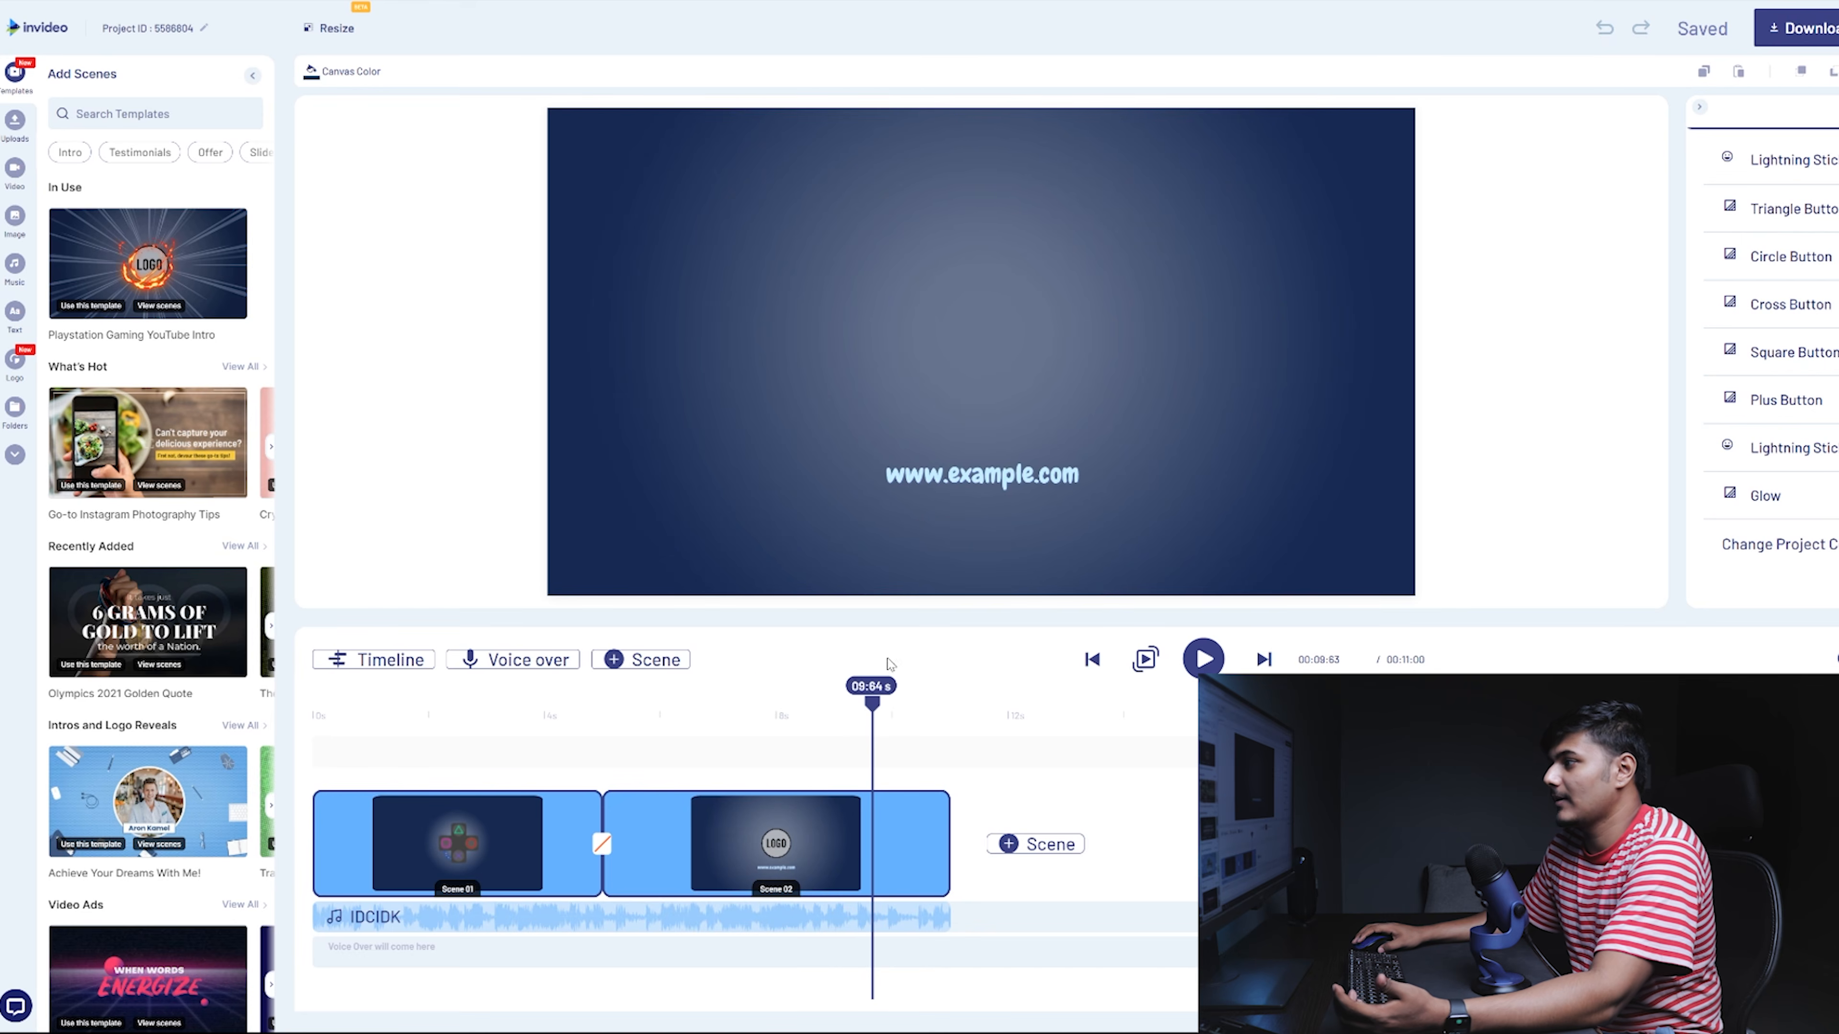
pyautogui.click(456, 712)
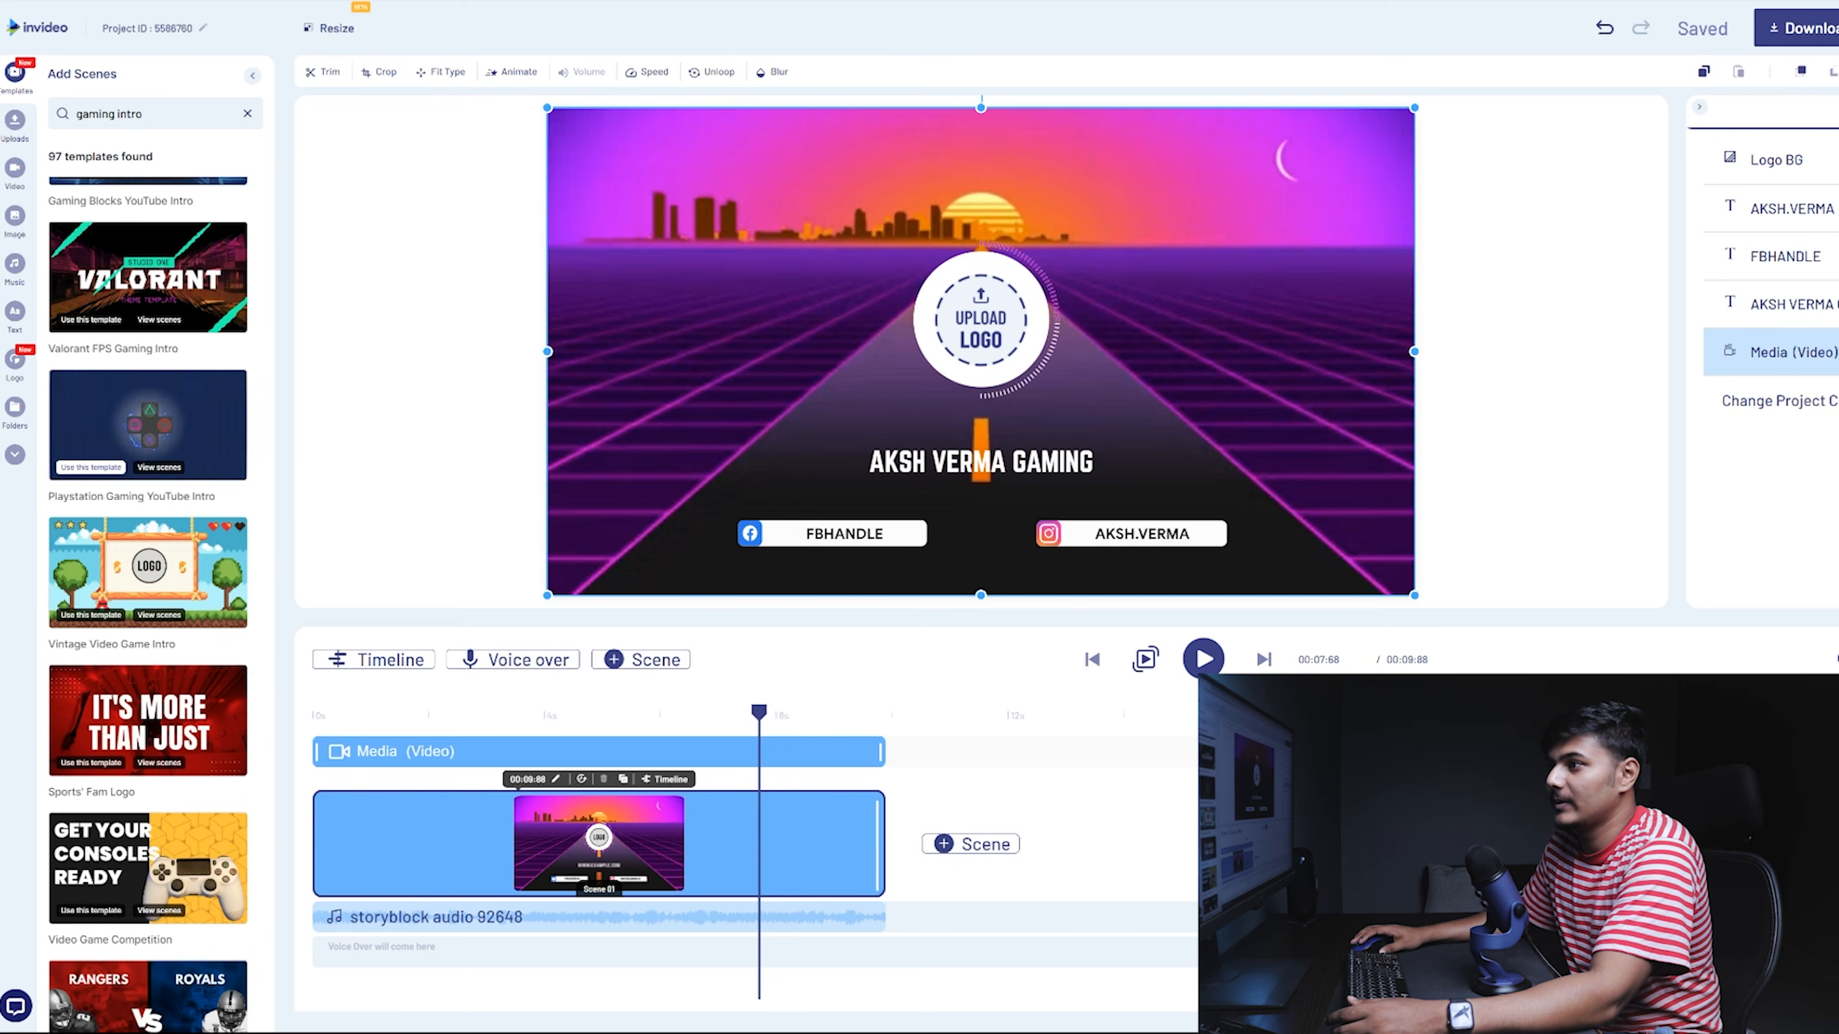
pyautogui.scroll(5, 206, 433)
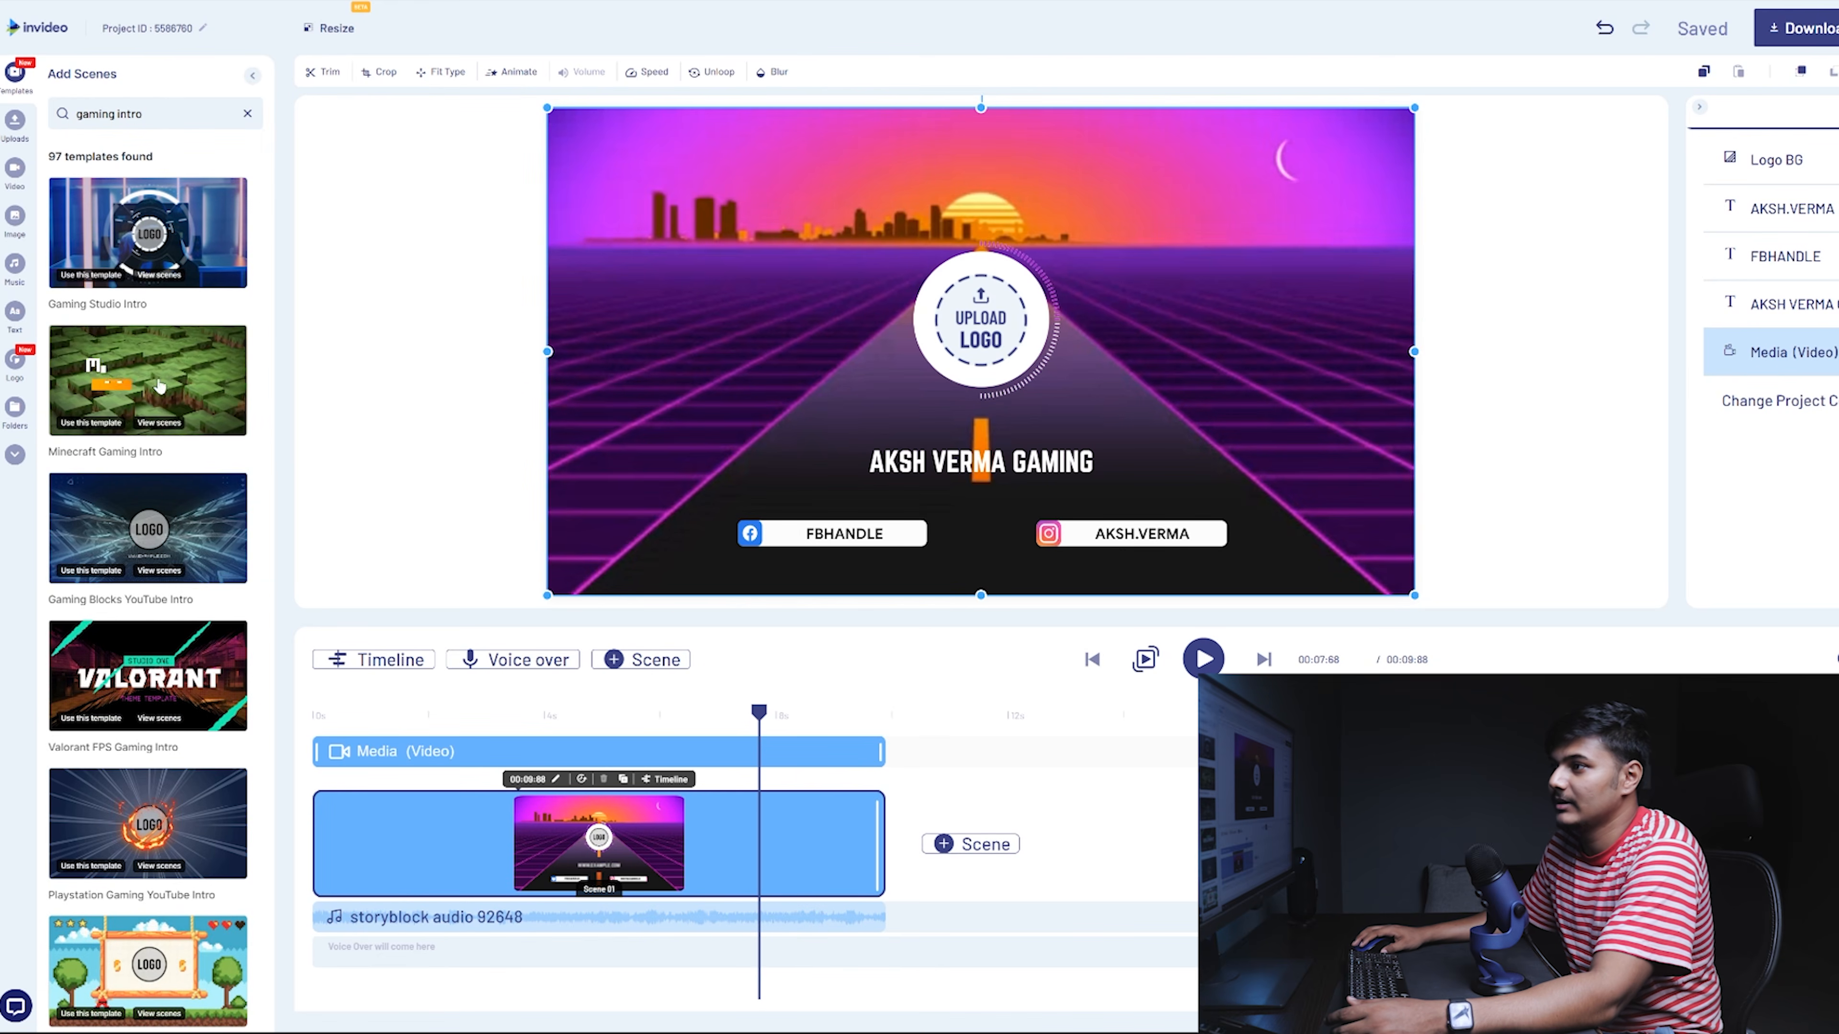
pyautogui.click(172, 384)
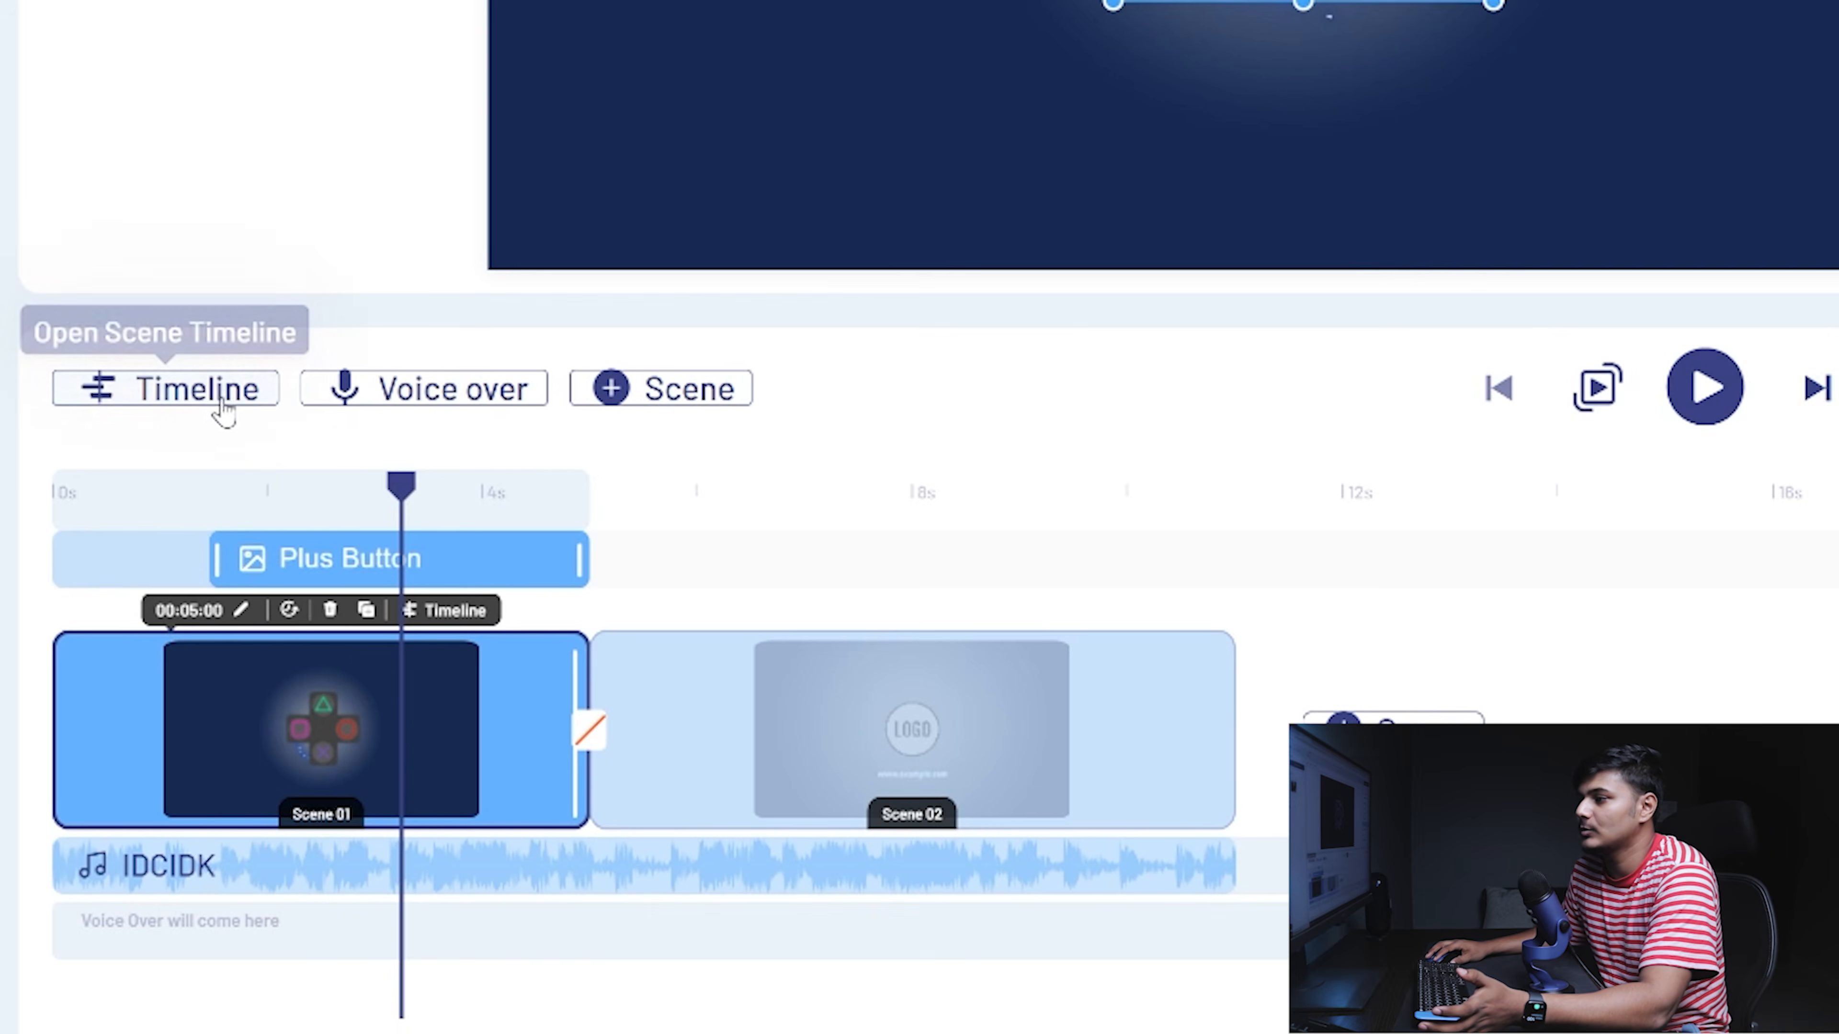
# - Drag Lightning Sticker 2 off the controller buttons to the scene's left edge
pyautogui.click(448, 610)
pyautogui.scroll(-2, 299, 772)
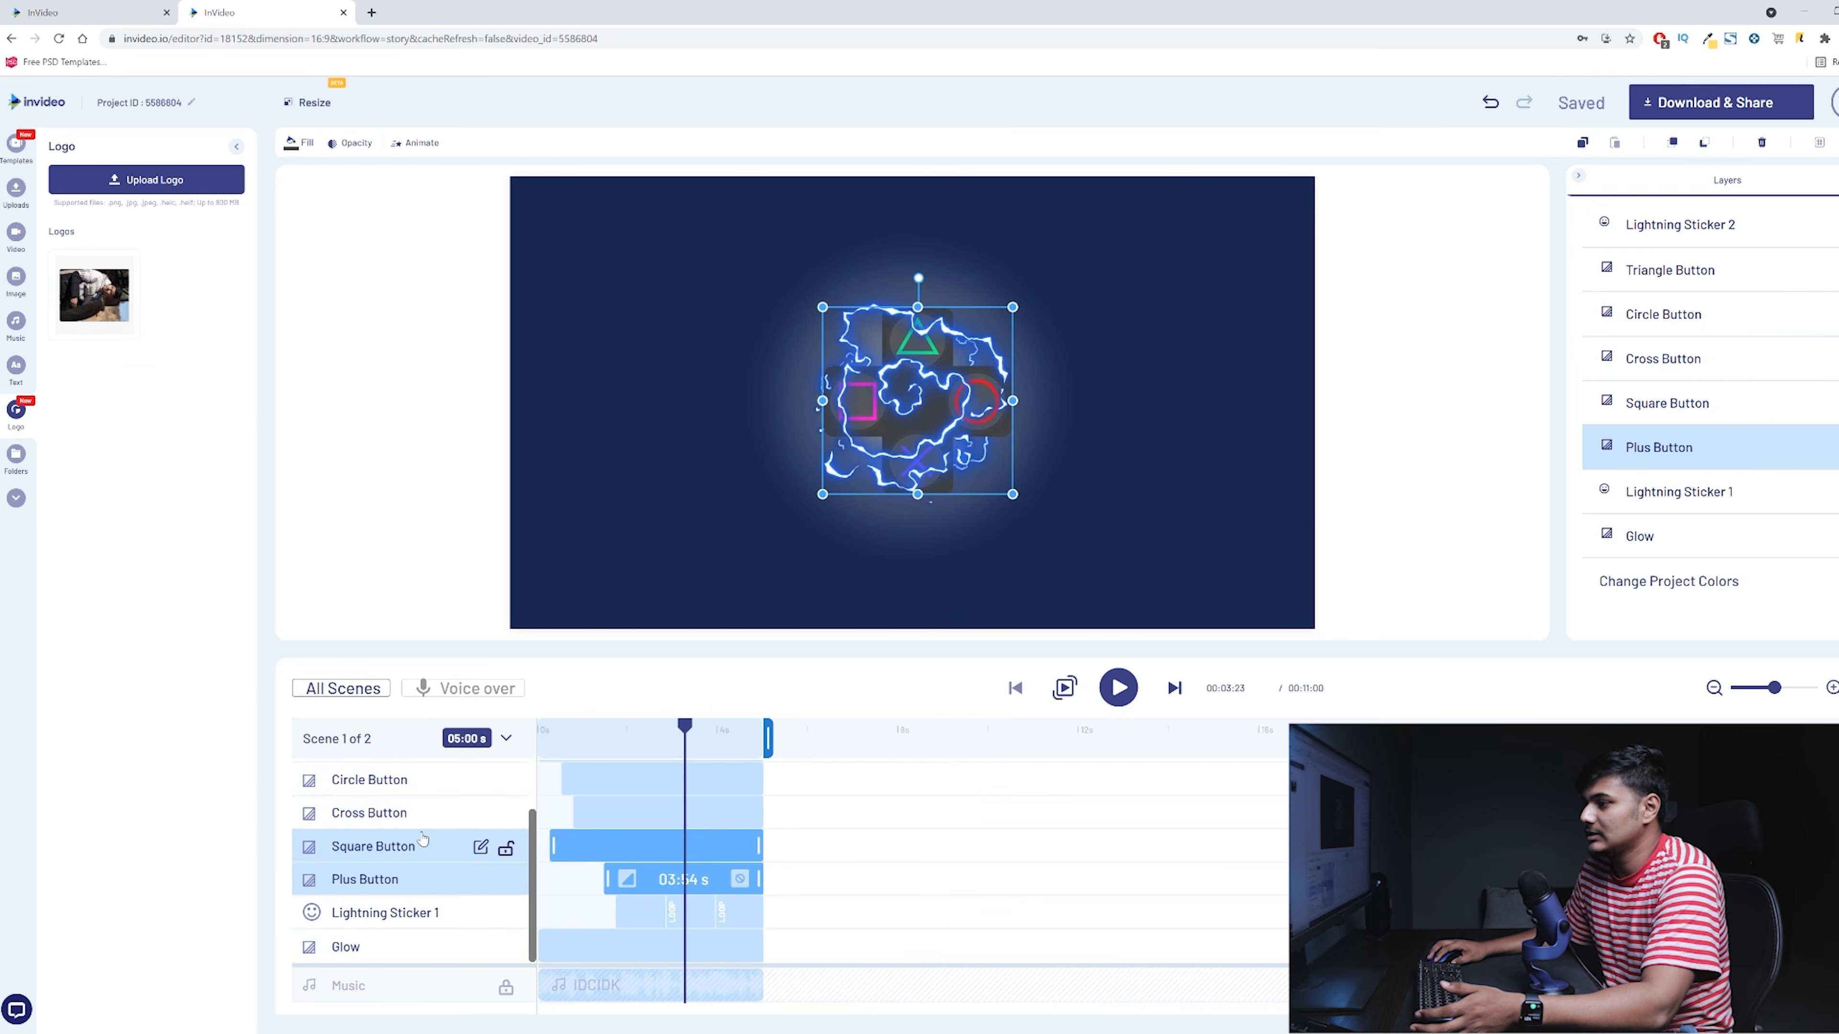
pyautogui.click(308, 815)
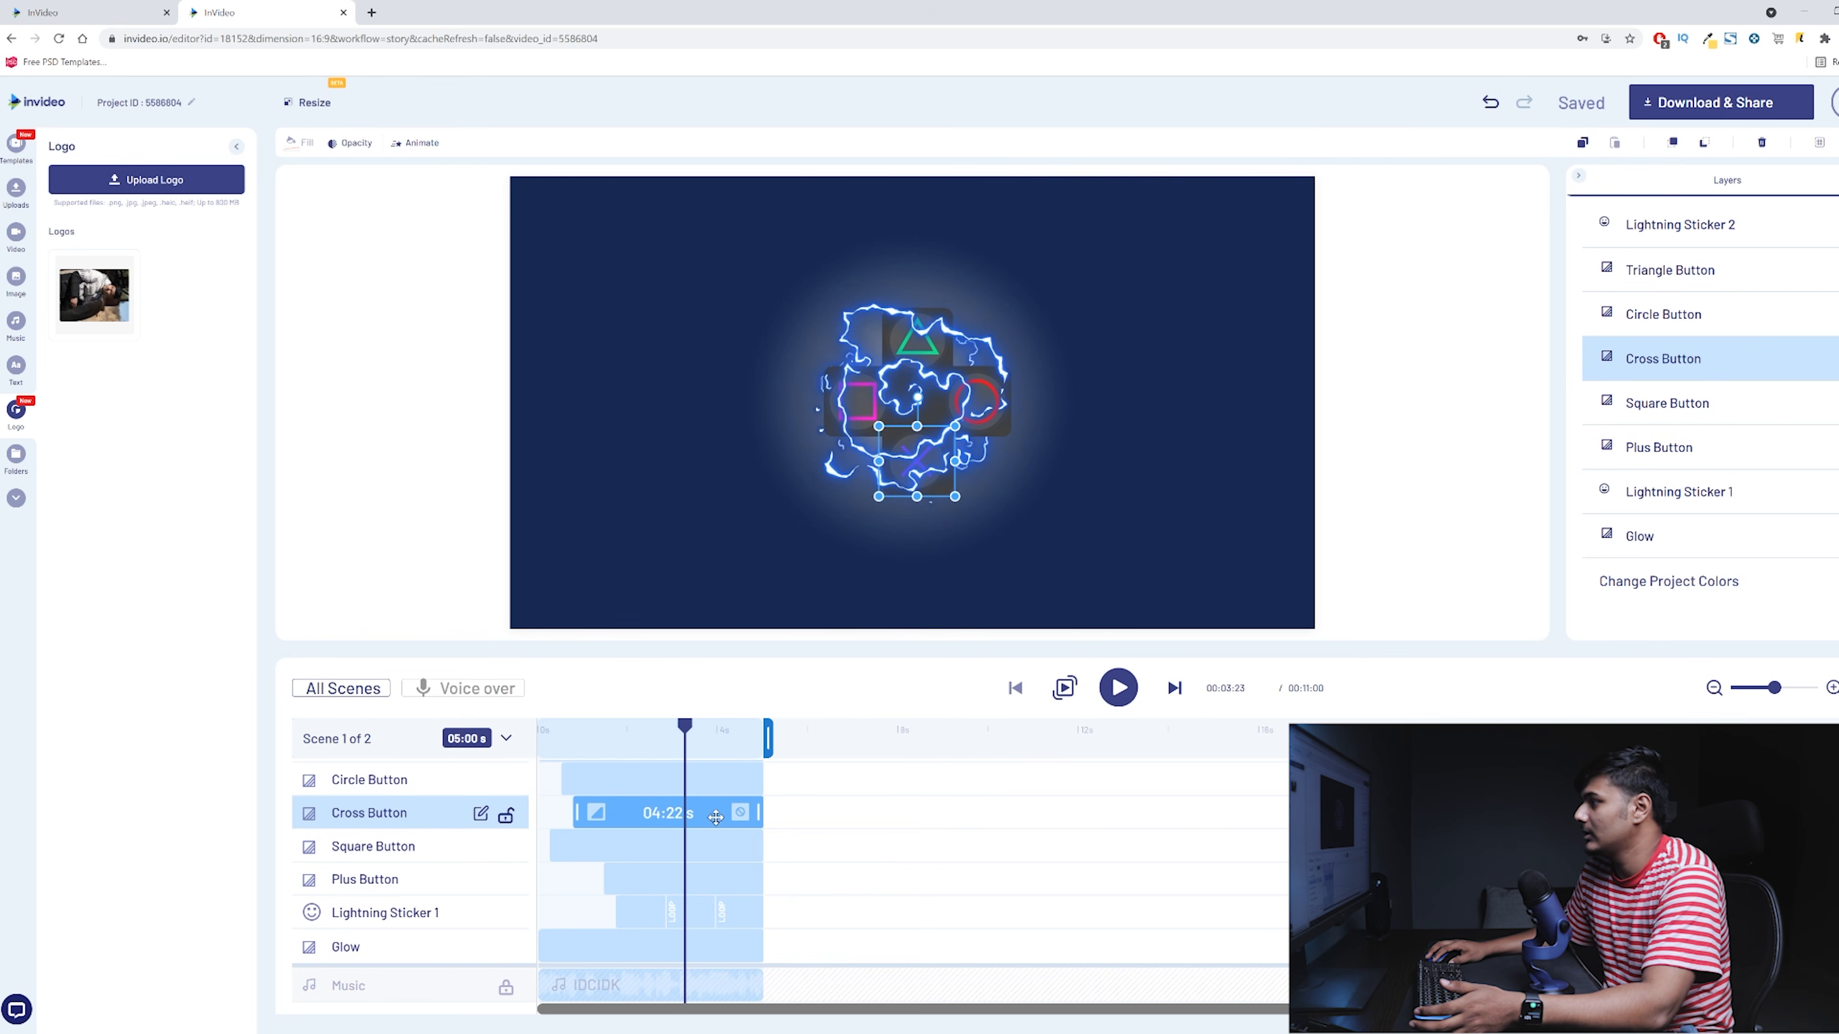
pyautogui.moveTo(938, 486); pyautogui.dragTo(625, 522)
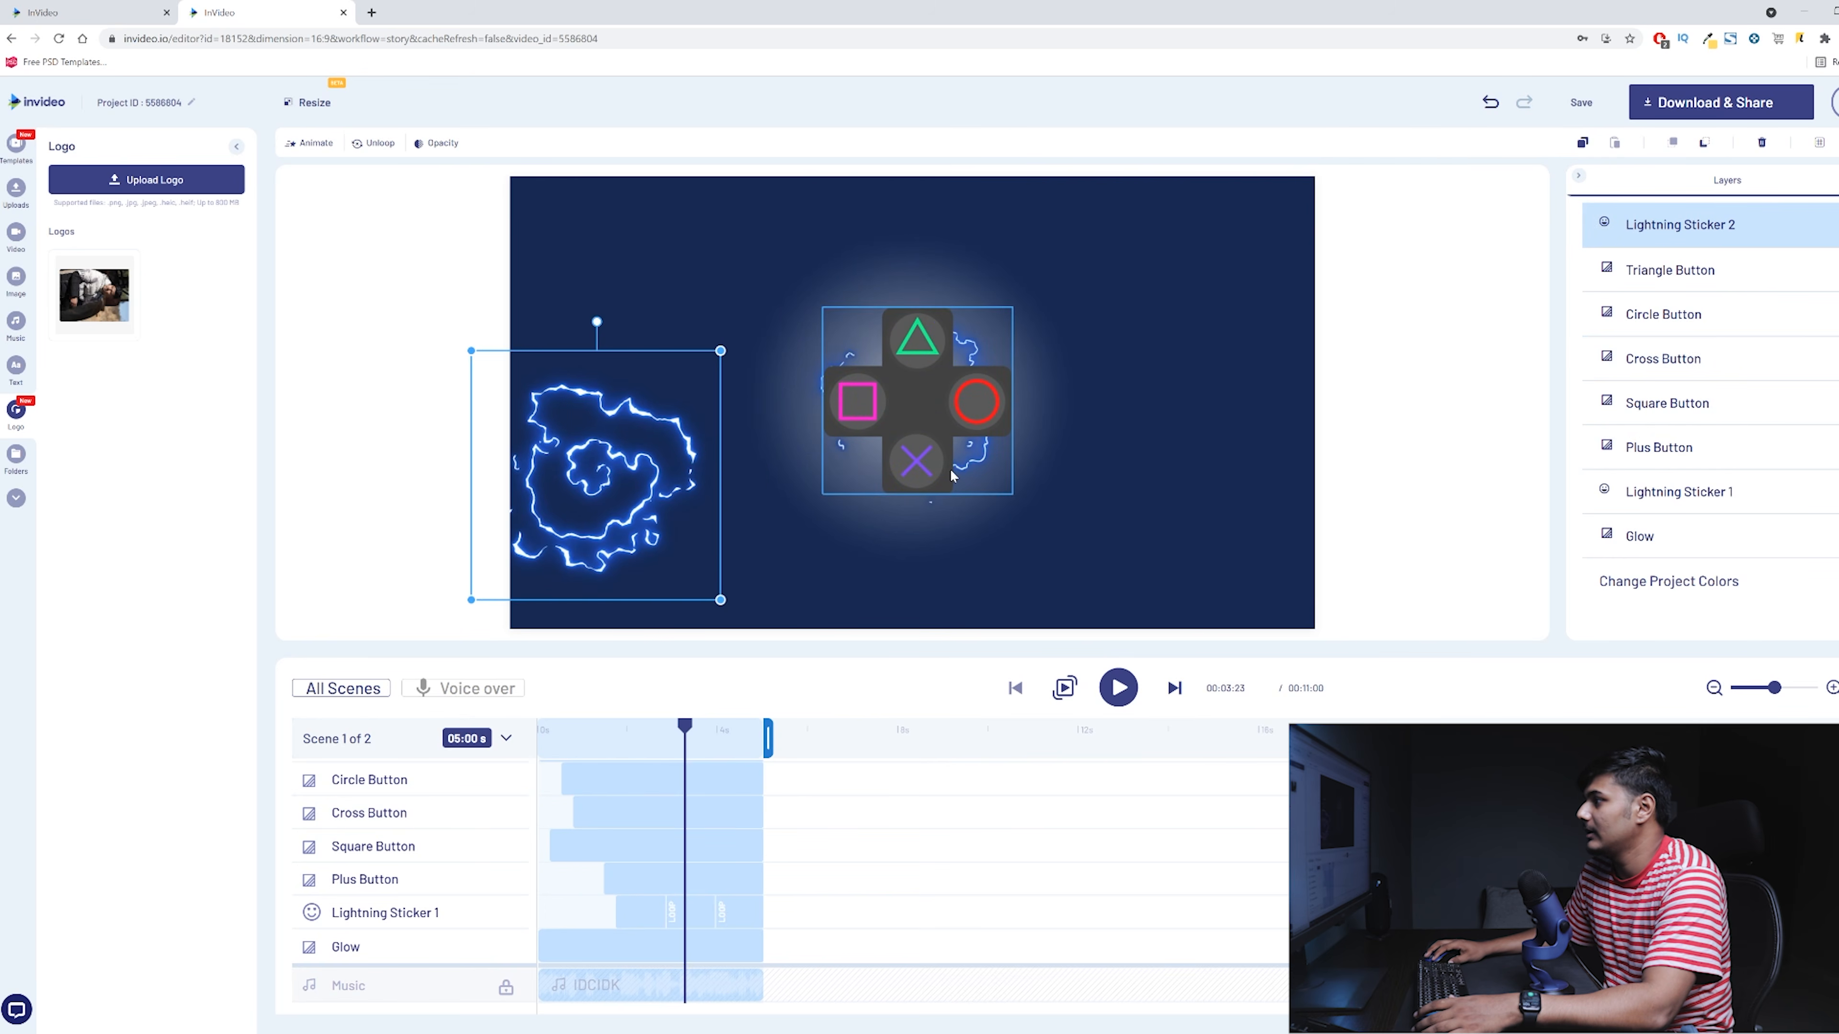
pyautogui.click(935, 466)
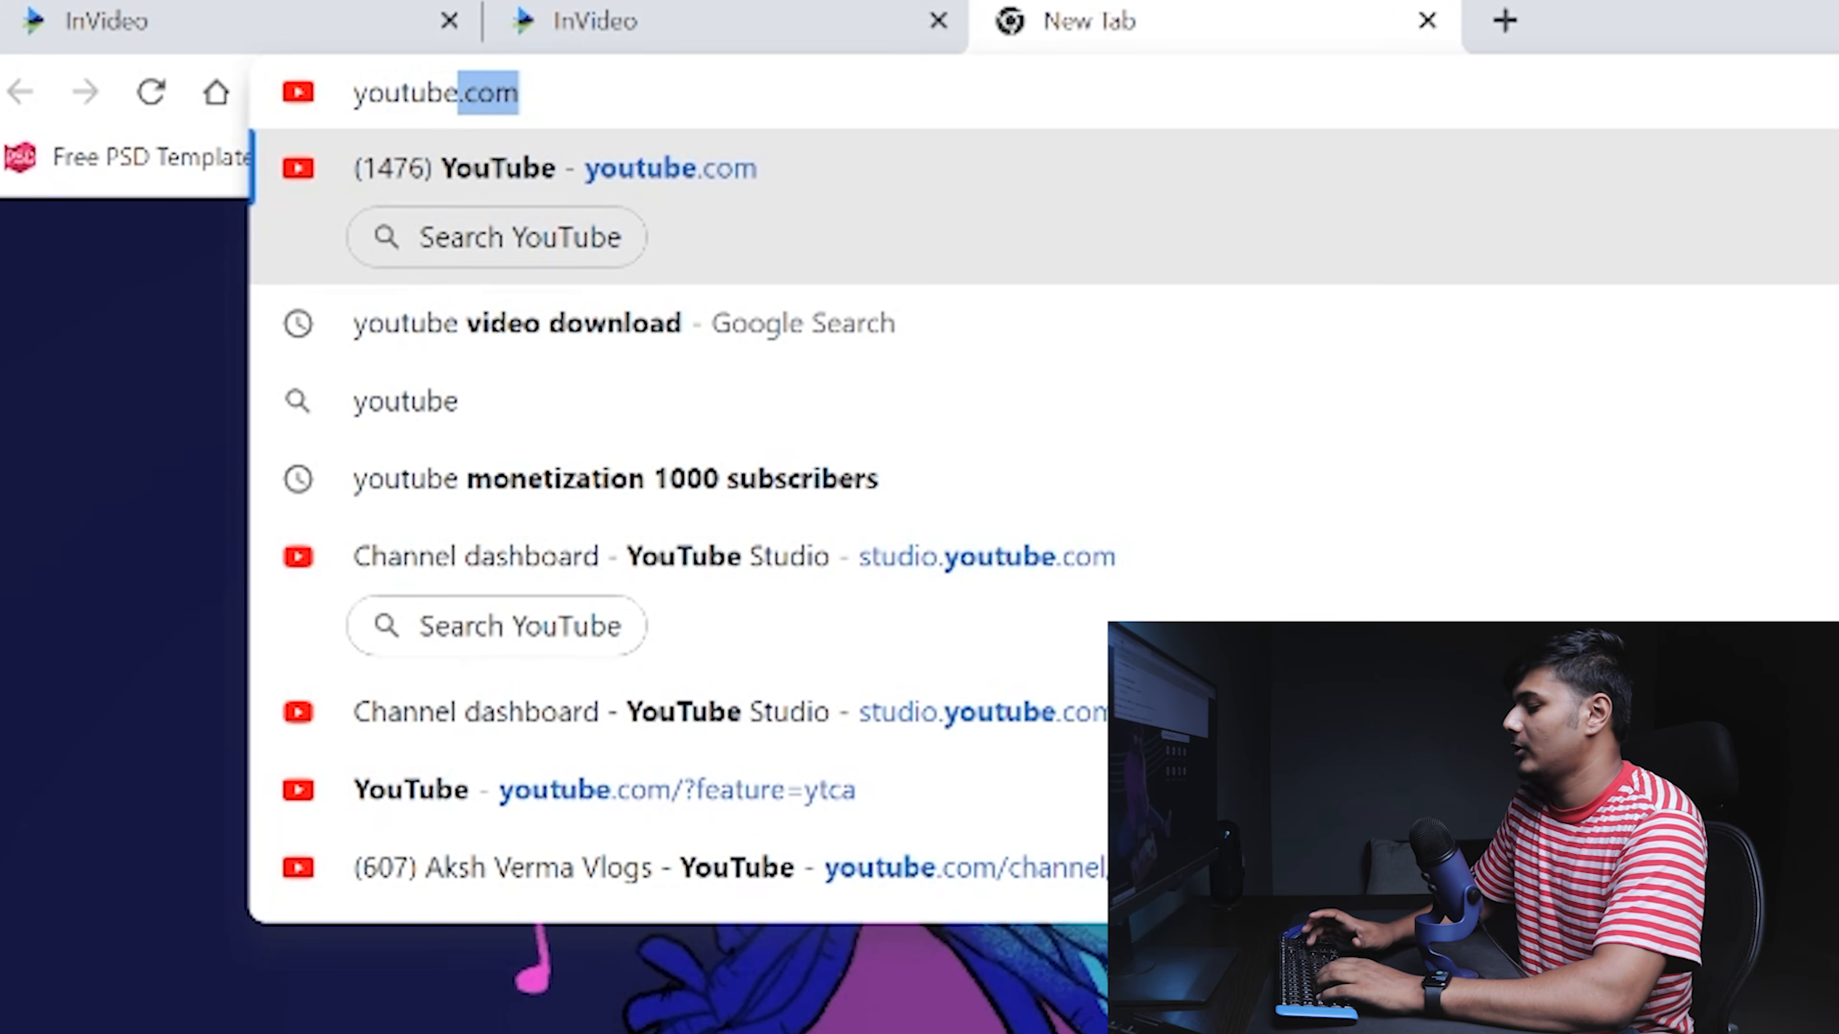
# - Search YouTube for 'gaming intro template' and scroll through the results
pyautogui.press('Return')
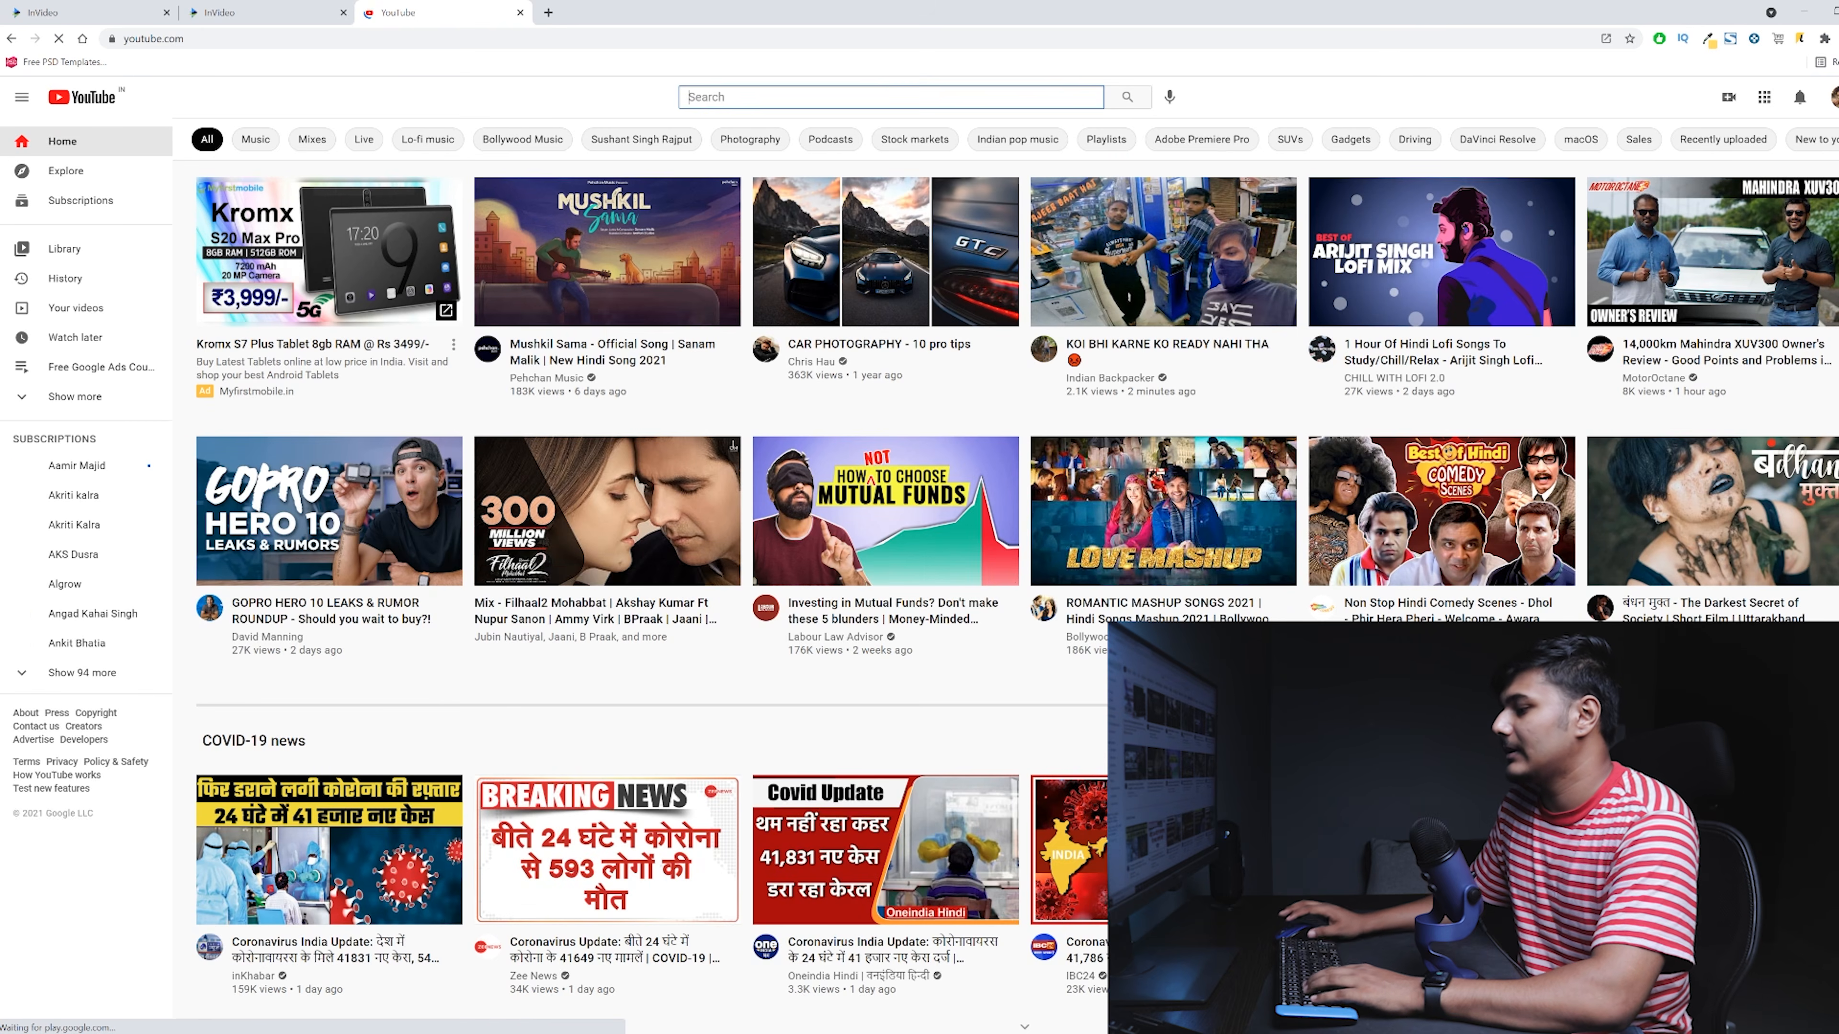
pyautogui.write('gaming ')
pyautogui.write('i')
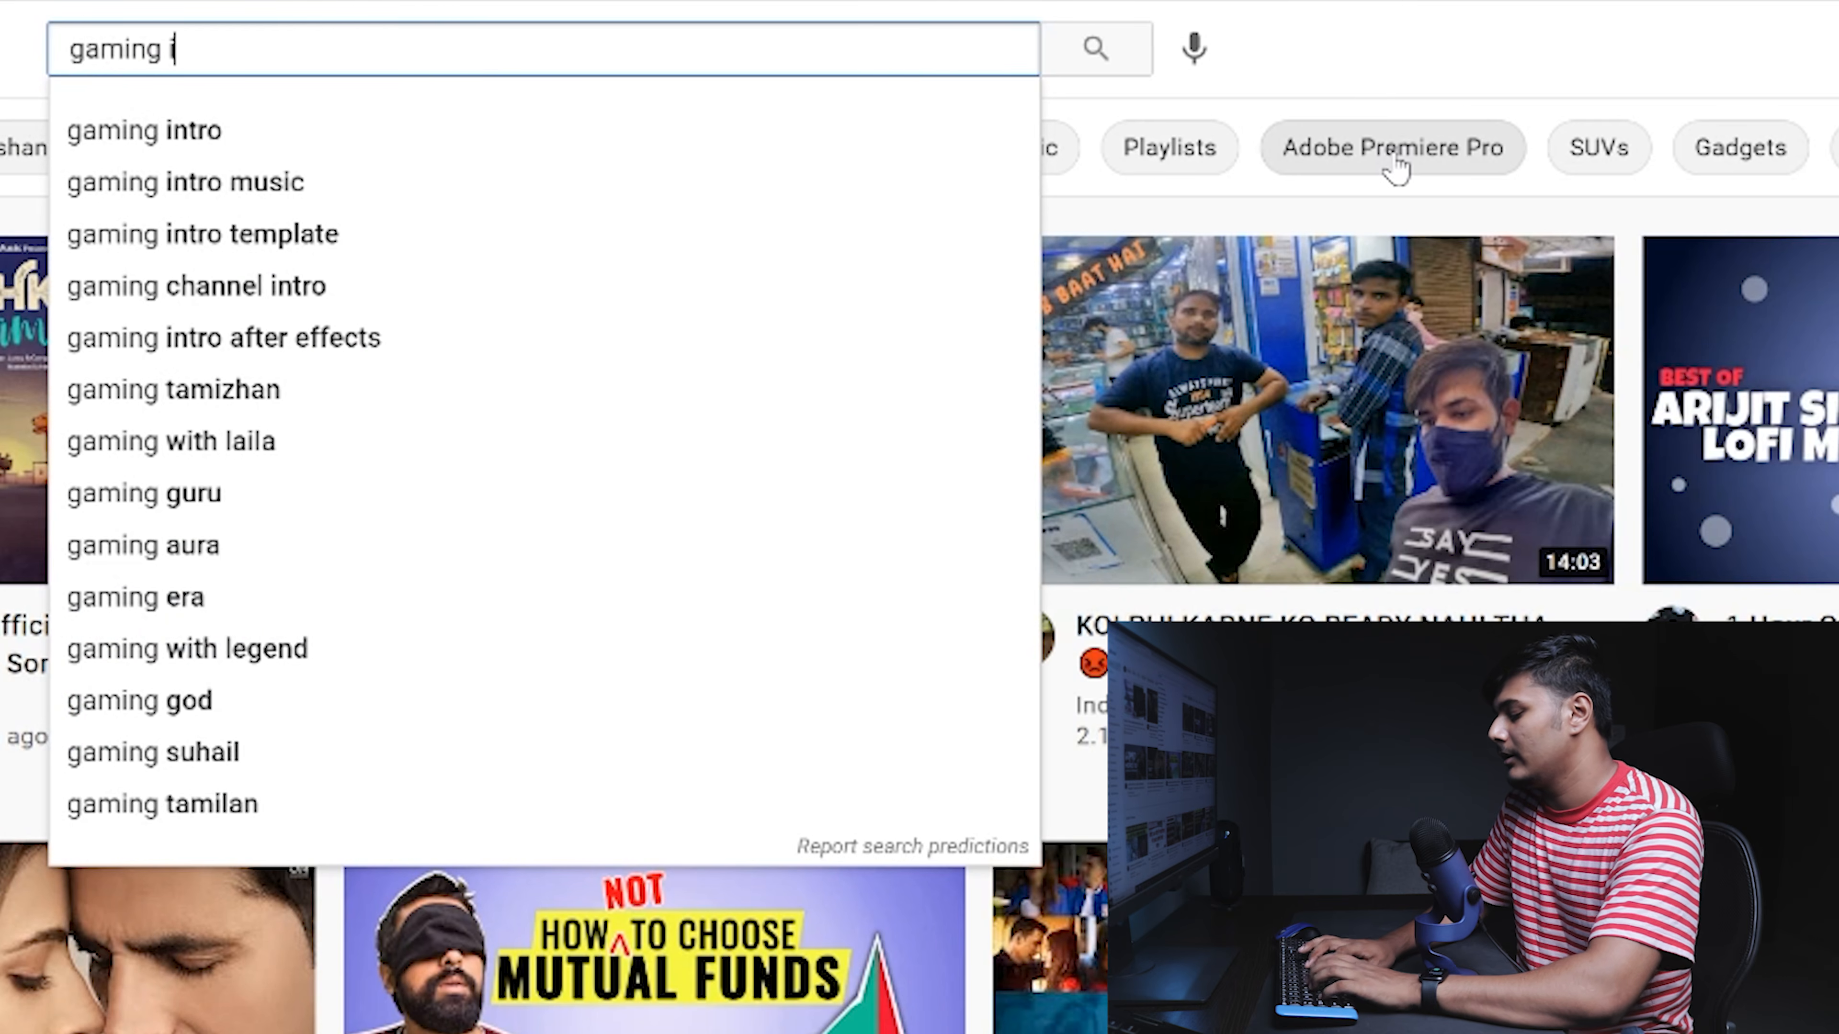
pyautogui.write('ntro temp')
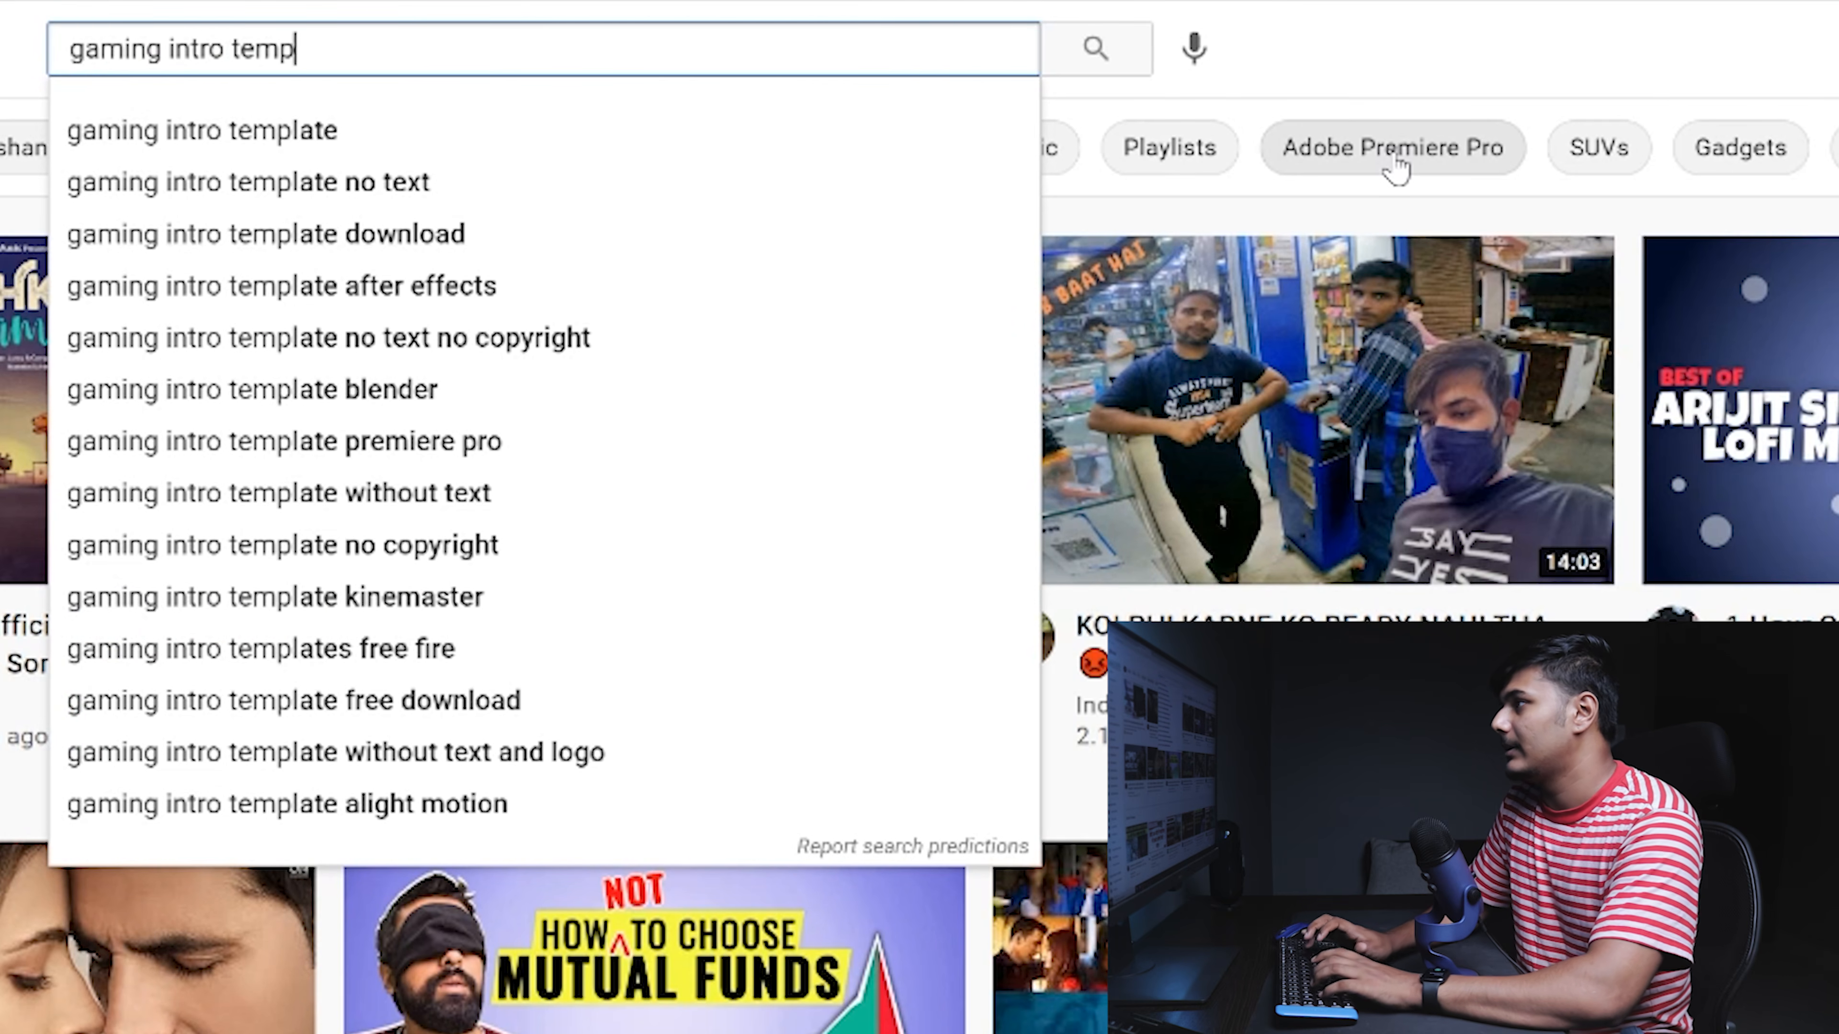
pyautogui.write('late')
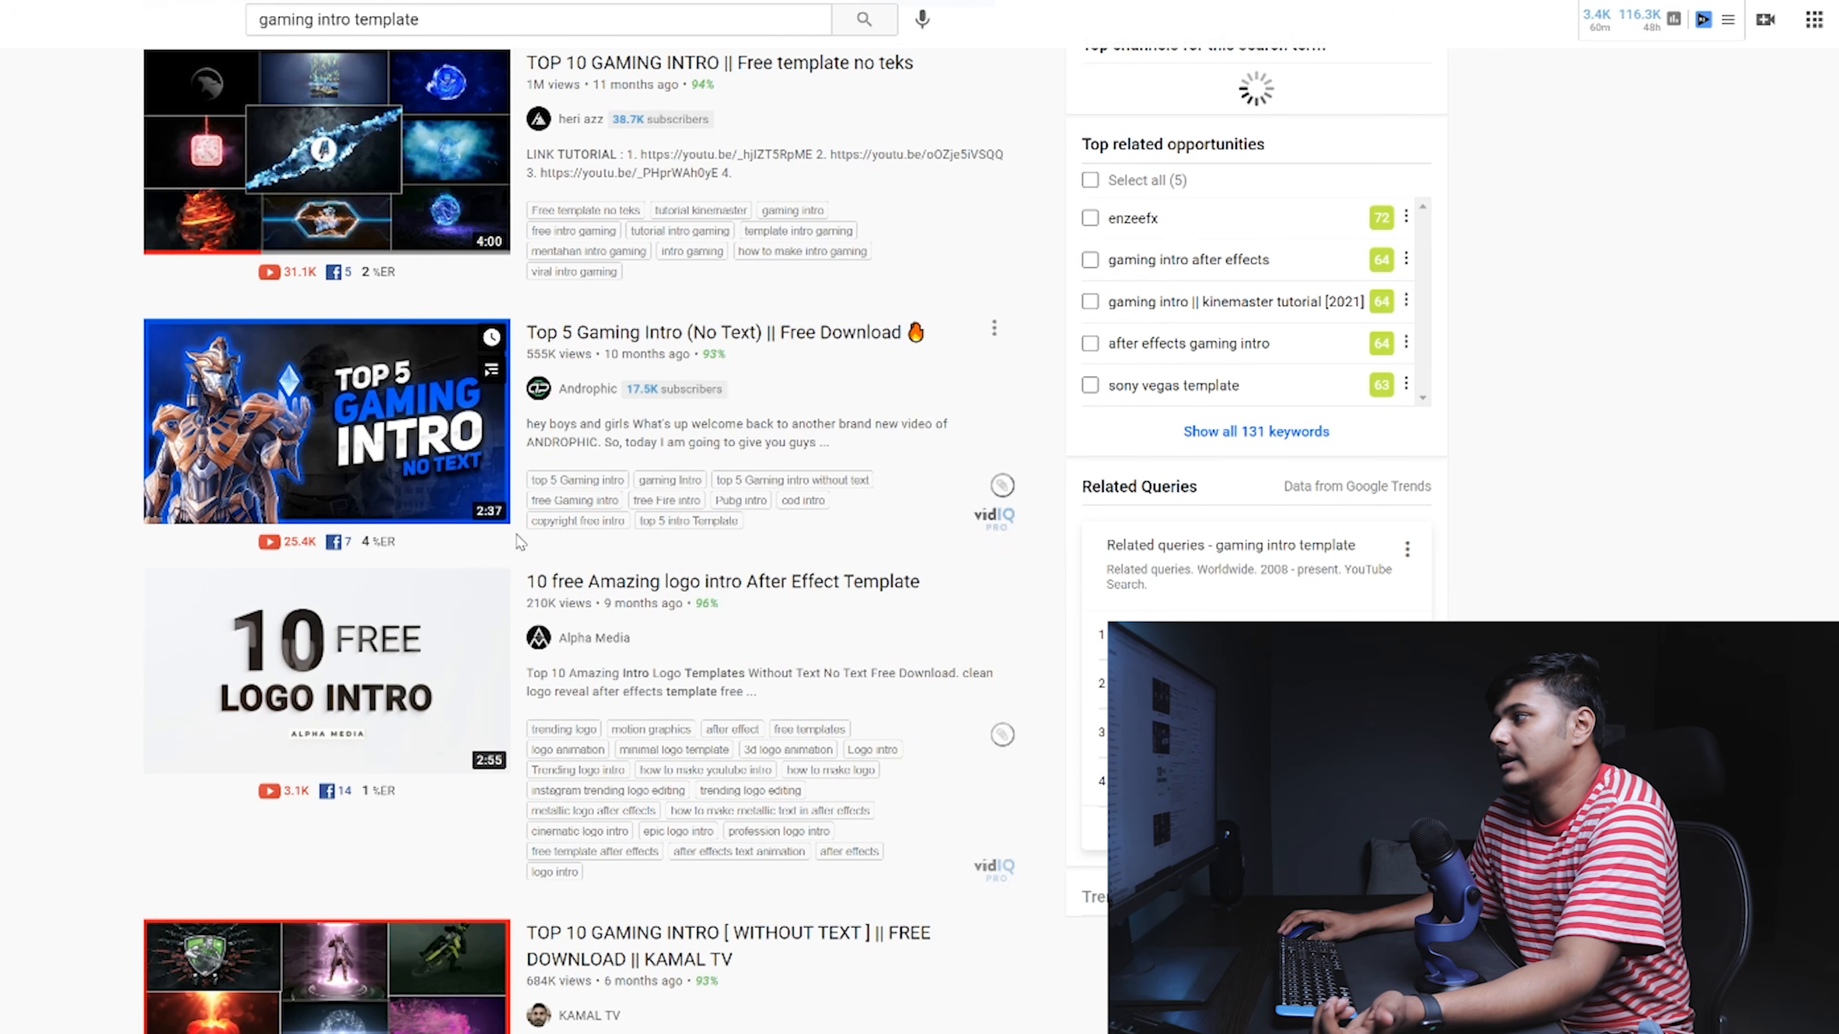
pyautogui.scroll(-3, 545, 514)
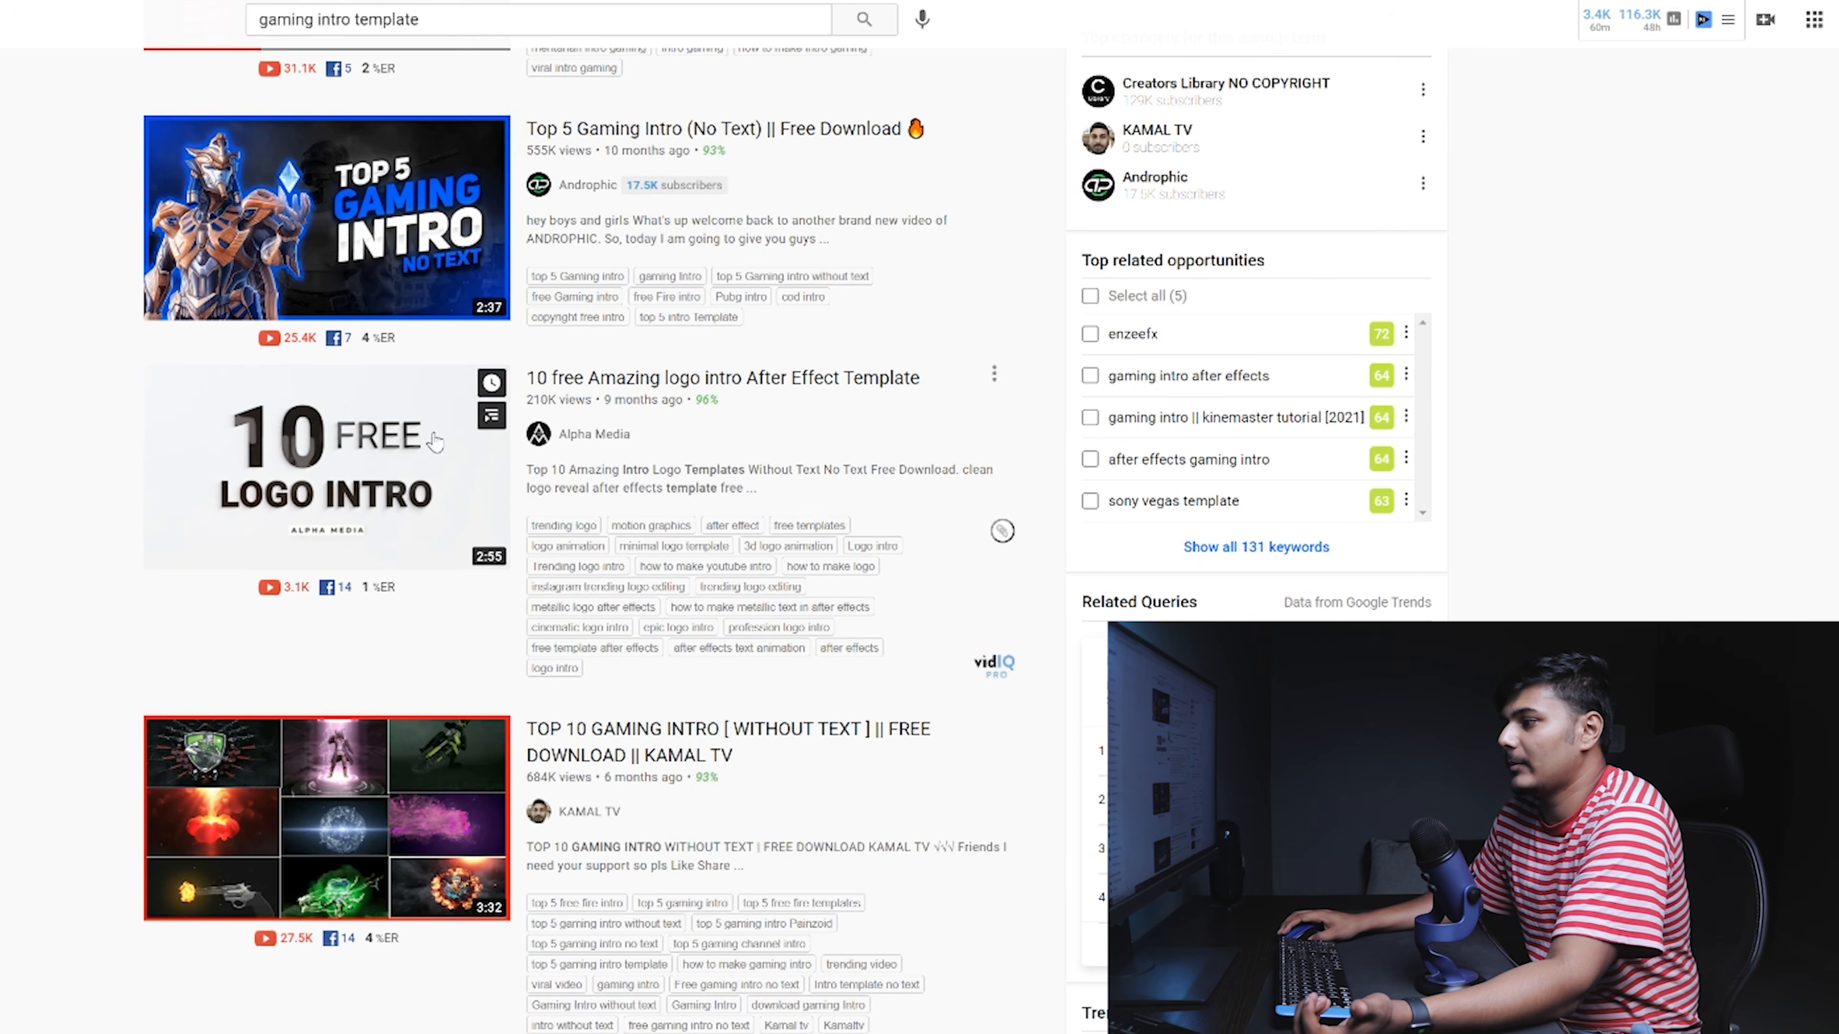
pyautogui.scroll(-2, 426, 384)
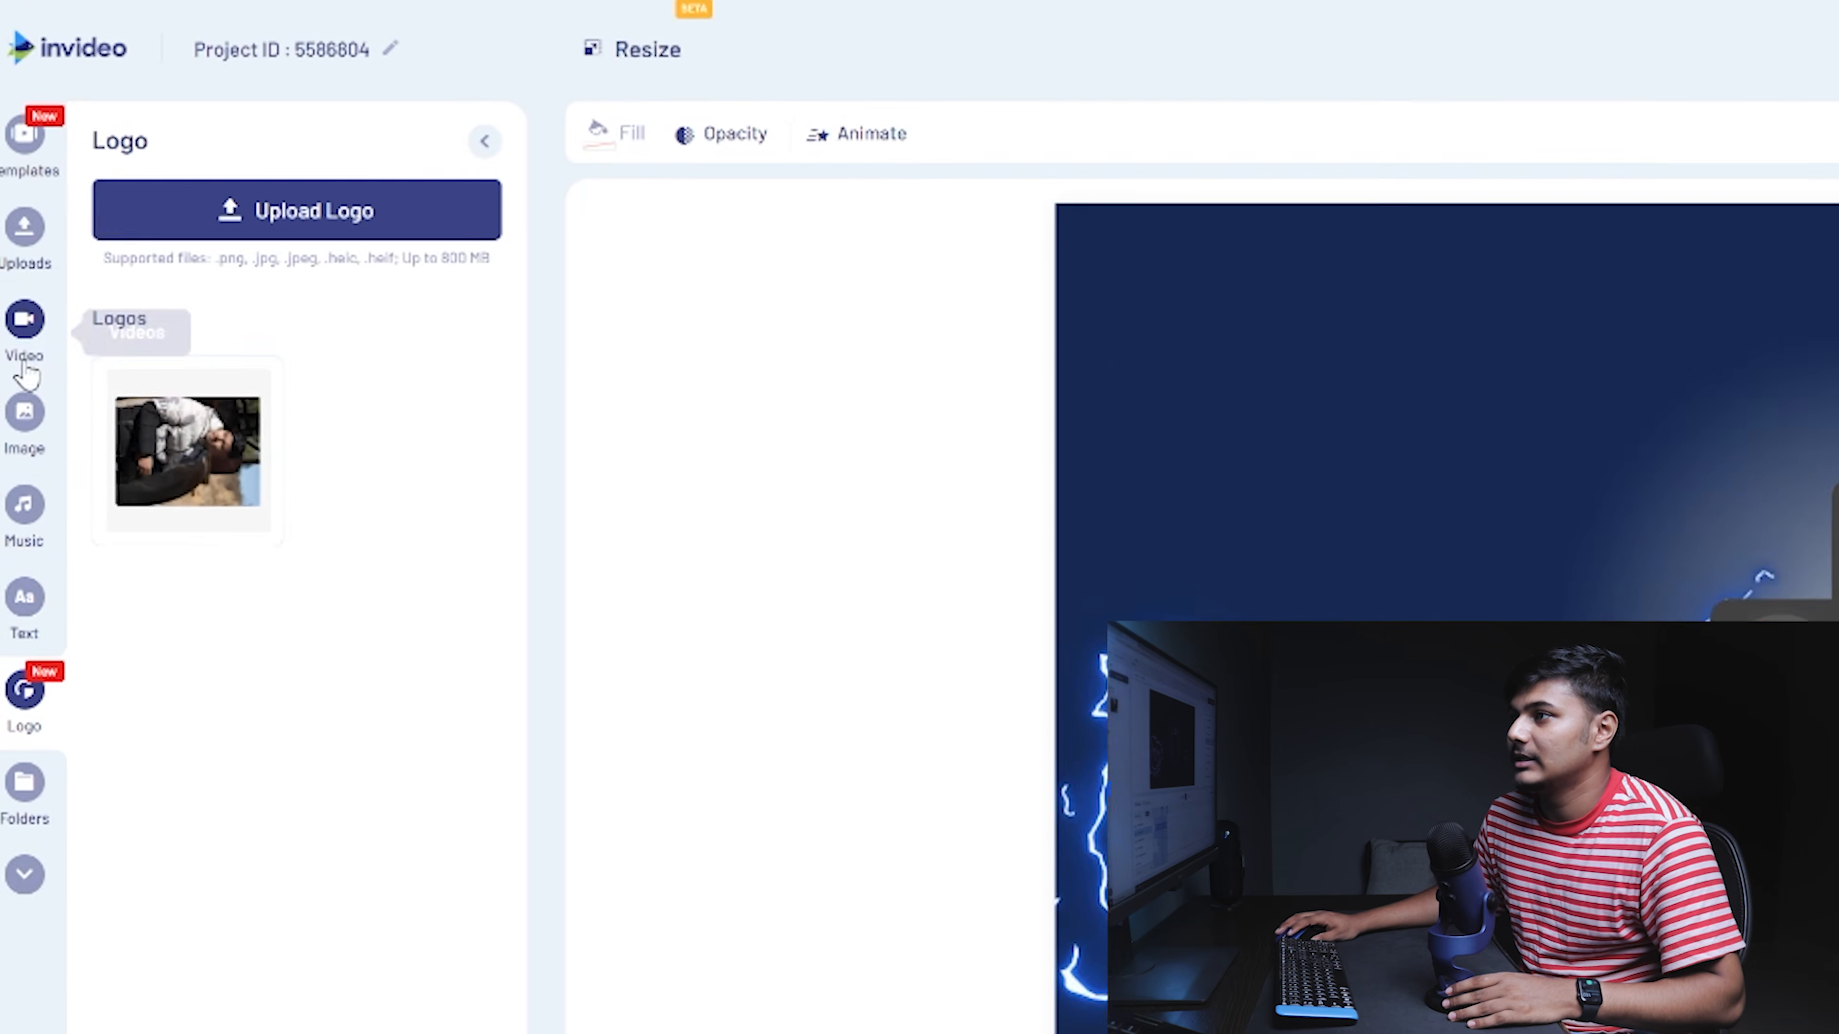
# - Search the InVideo scene templates for 'youtube outro'
pyautogui.click(19, 276)
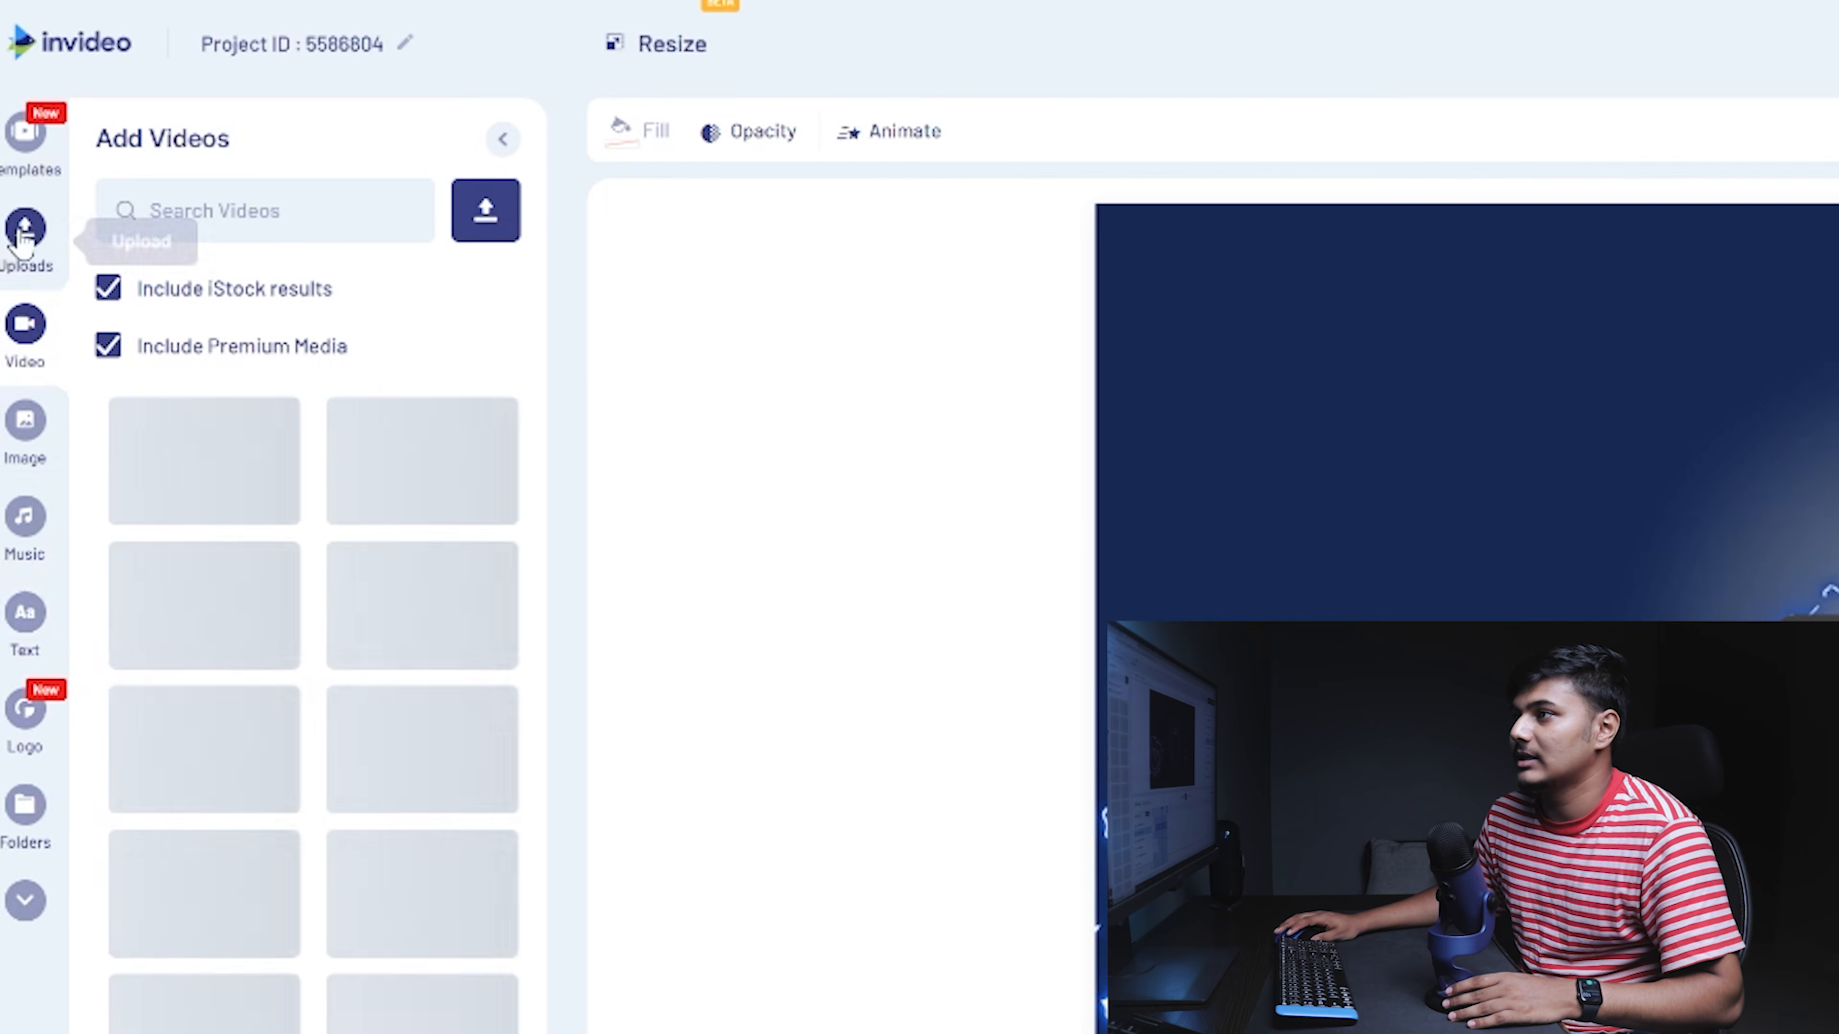
pyautogui.click(19, 216)
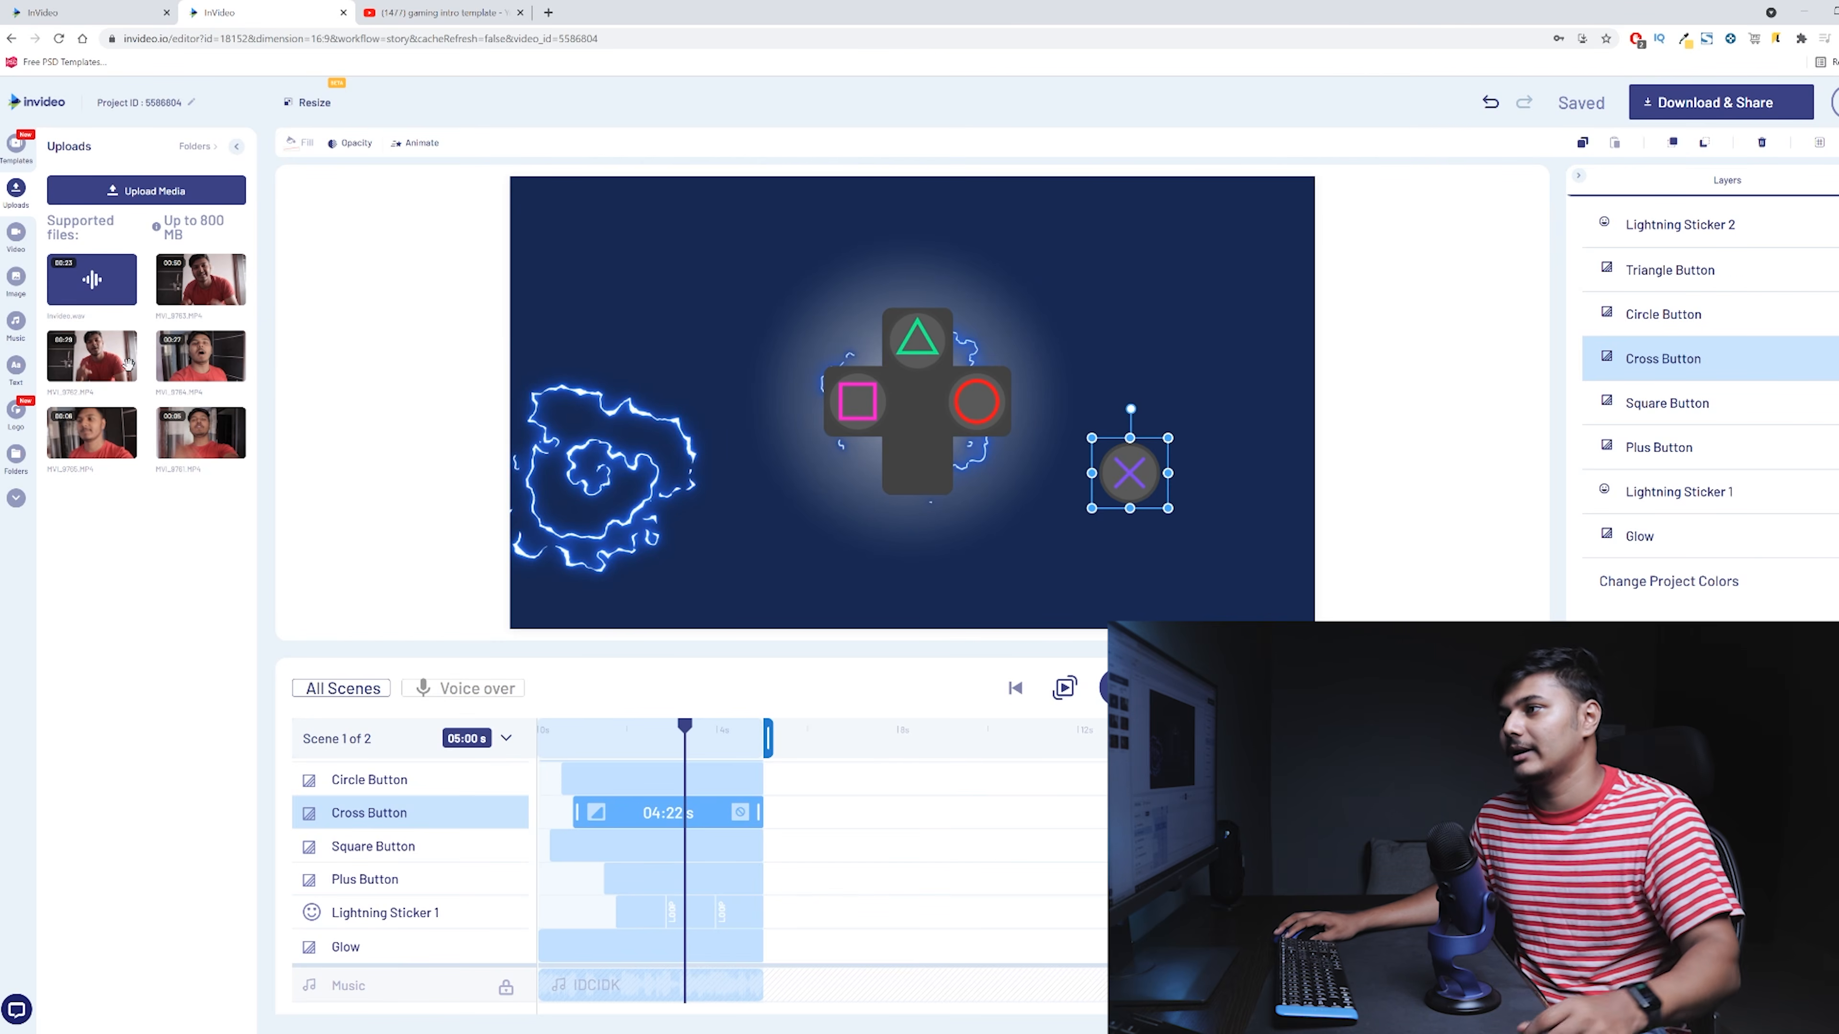
pyautogui.click(11, 157)
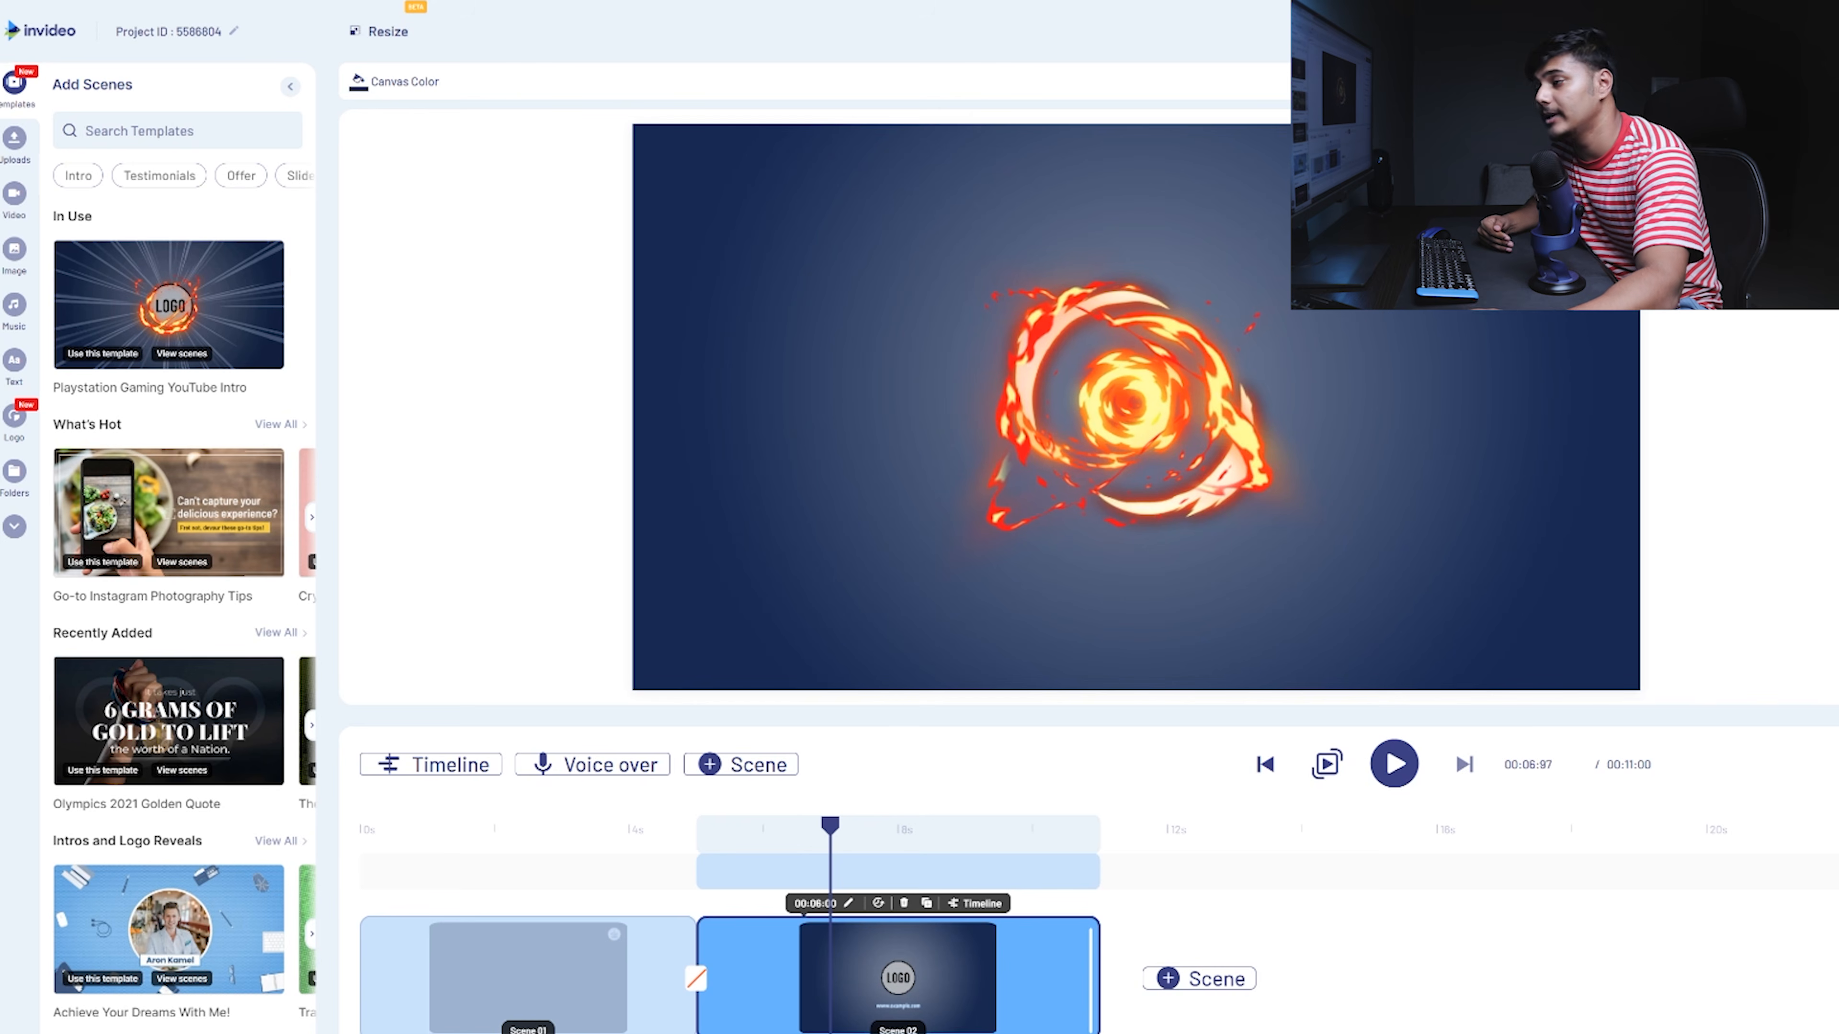
pyautogui.write('you')
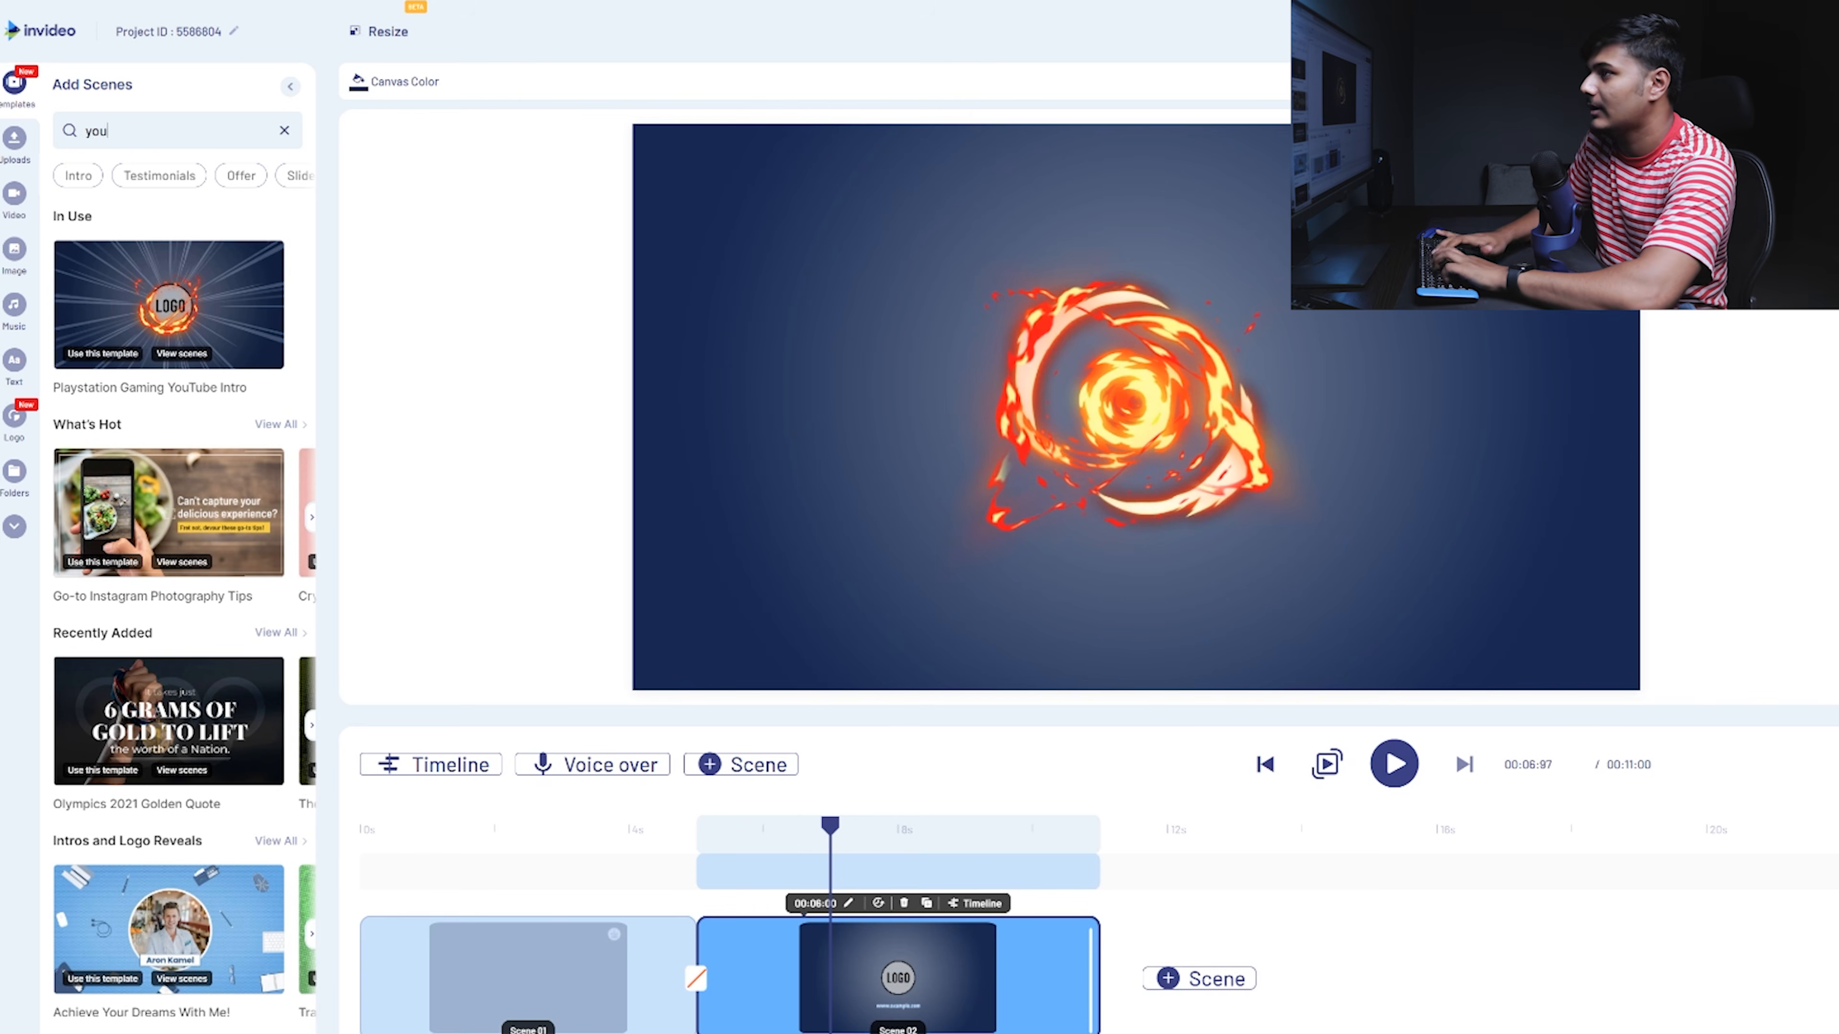
pyautogui.write('tube ou')
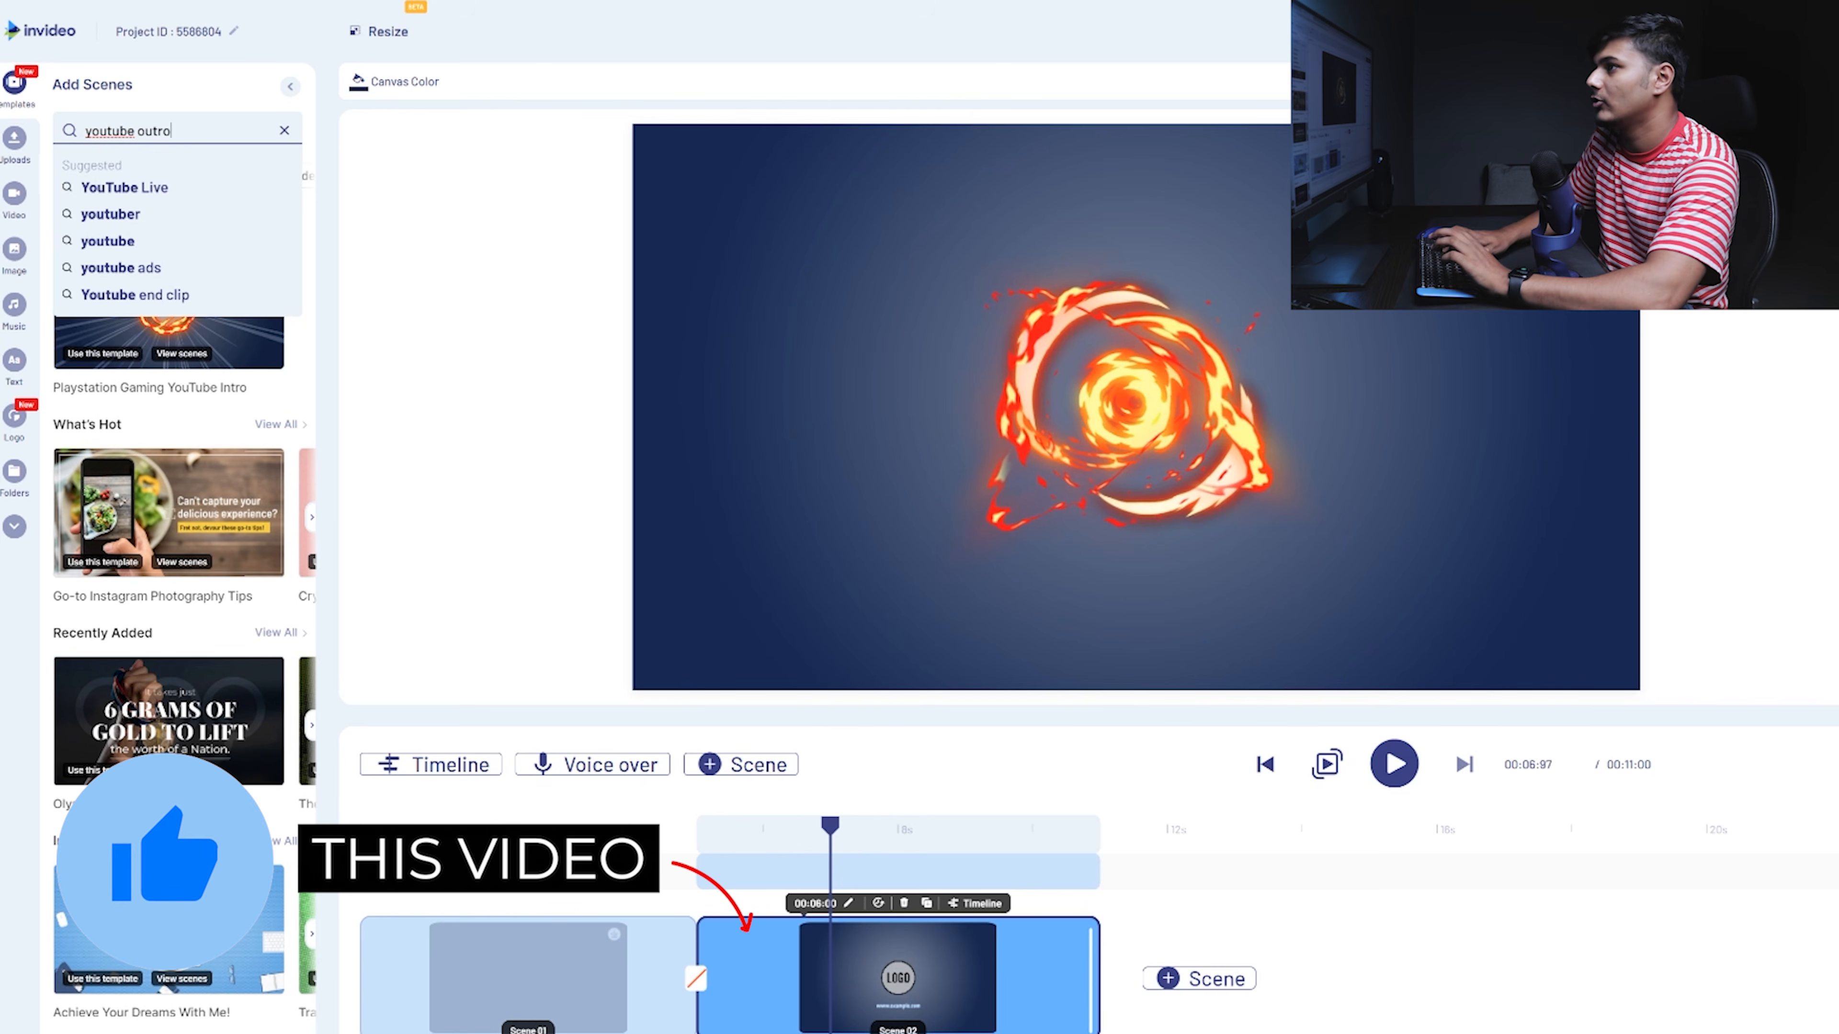
pyautogui.write('tro')
pyautogui.press('Return')
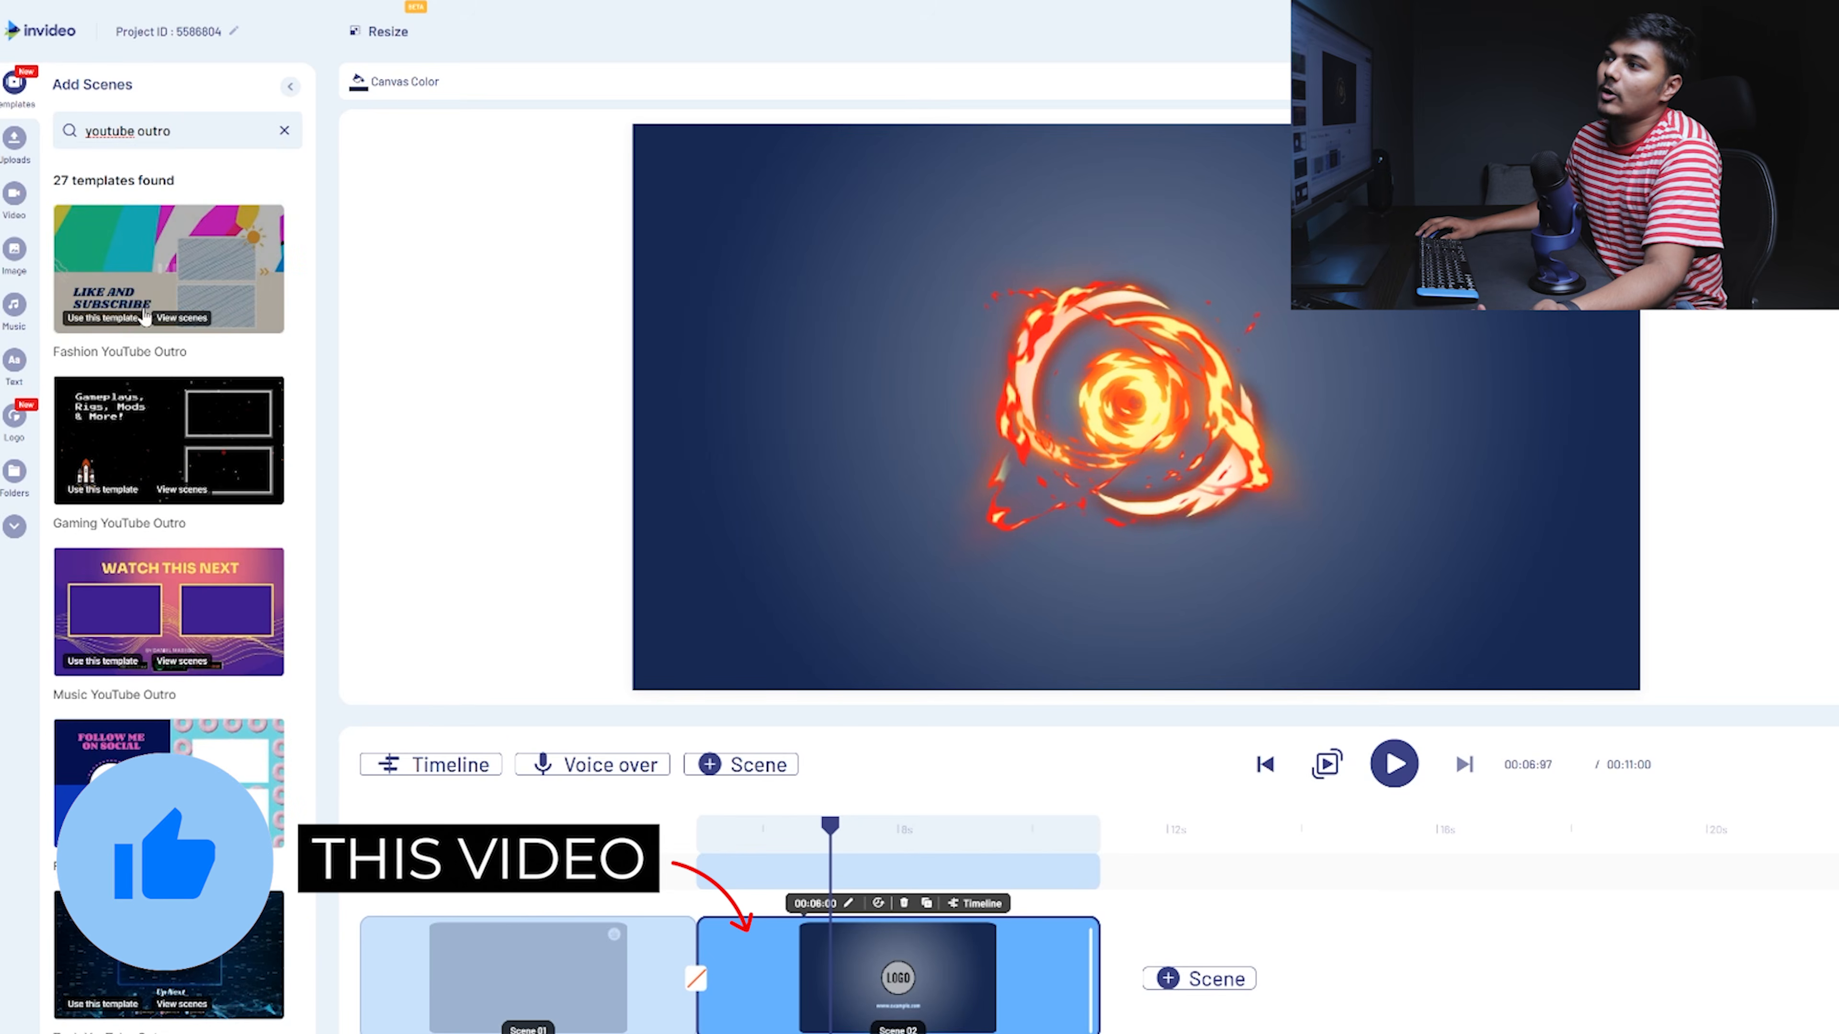